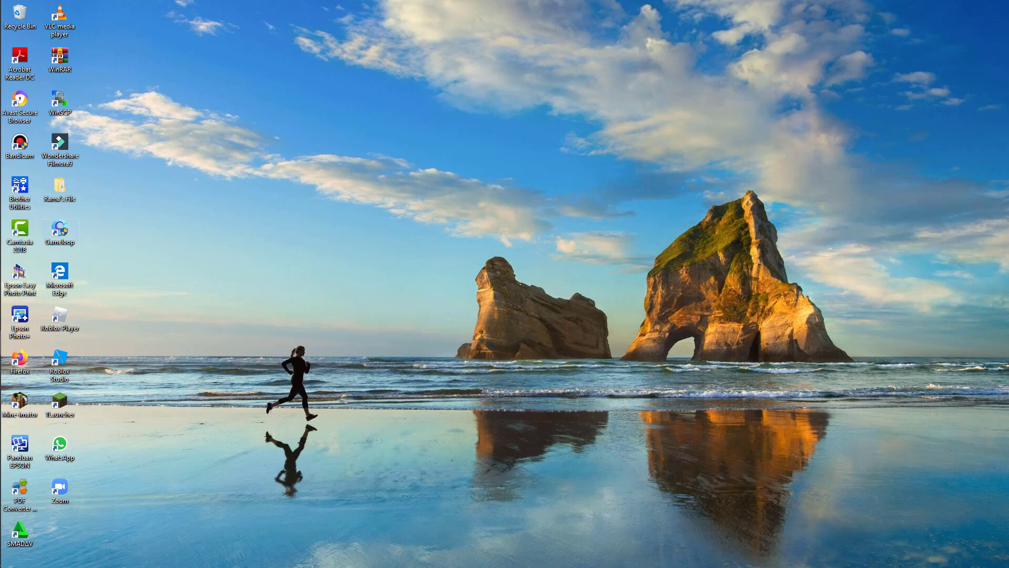
Step: Switch to the Tutor.sav dataset in IBM SPSS Statistics and open the Custom Tables dialog
mouse_move(16, 204)
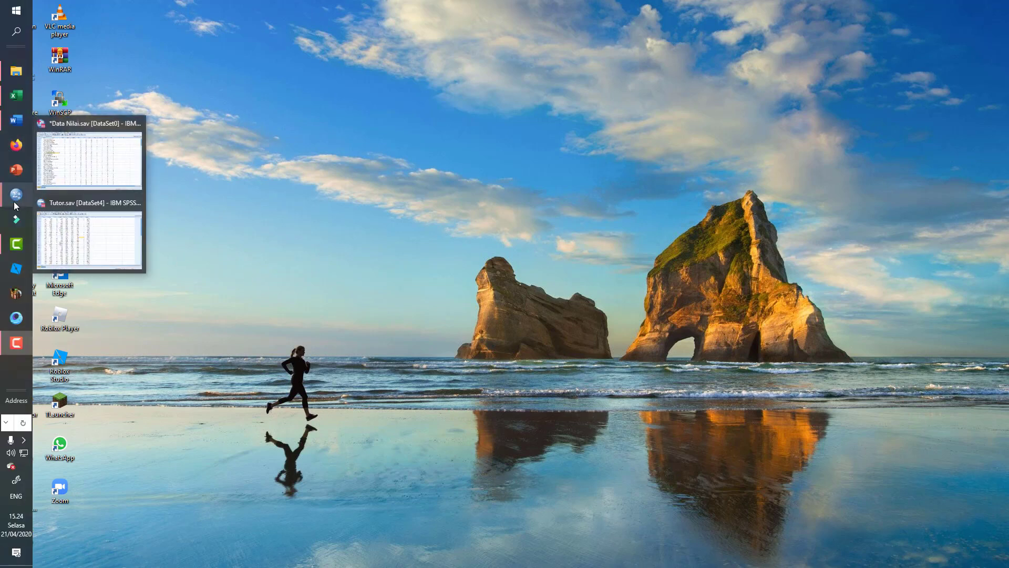
click(63, 220)
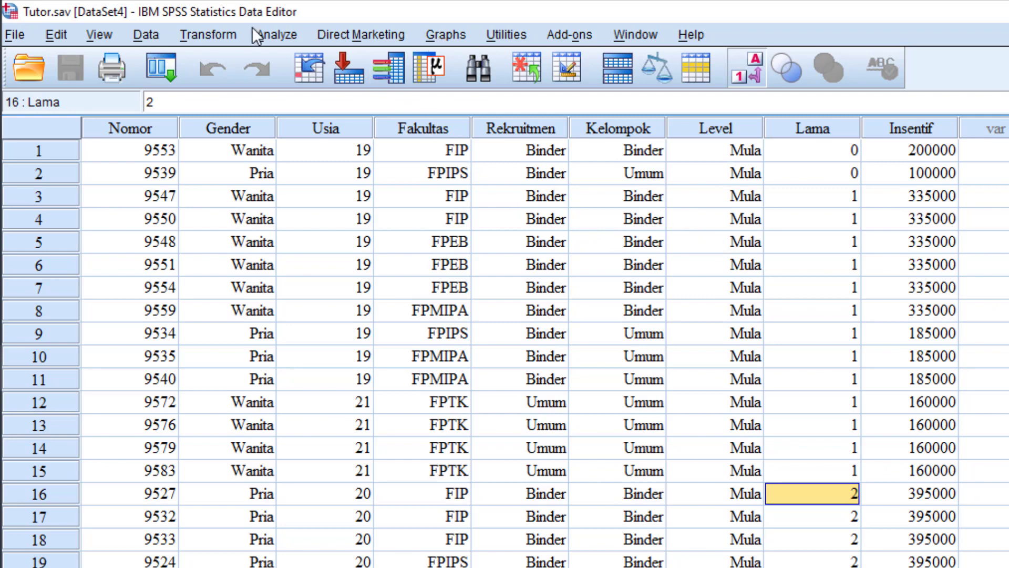
click(266, 35)
mouse_move(331, 105)
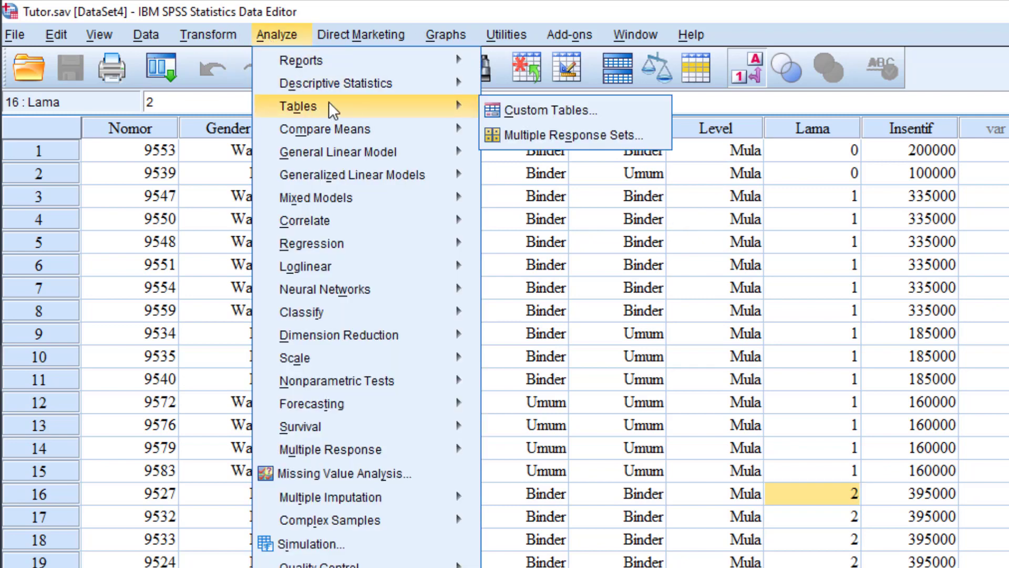
click(538, 113)
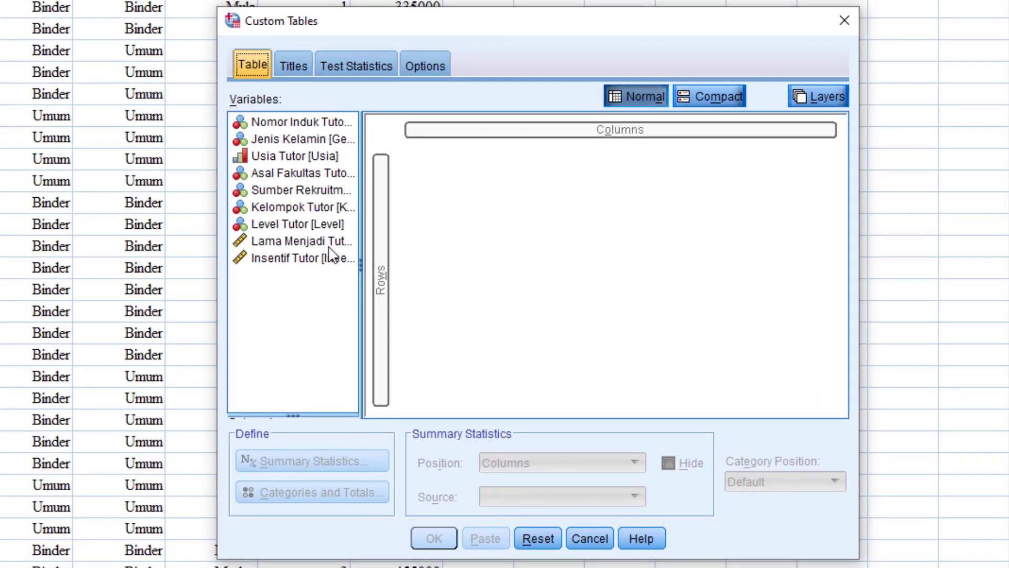
Step: Lay out the table with Level Tutor in the columns, Kelompok Tutor in the rows and Insentif Tutor nested within Kelompok Tutor
click(301, 241)
click(297, 256)
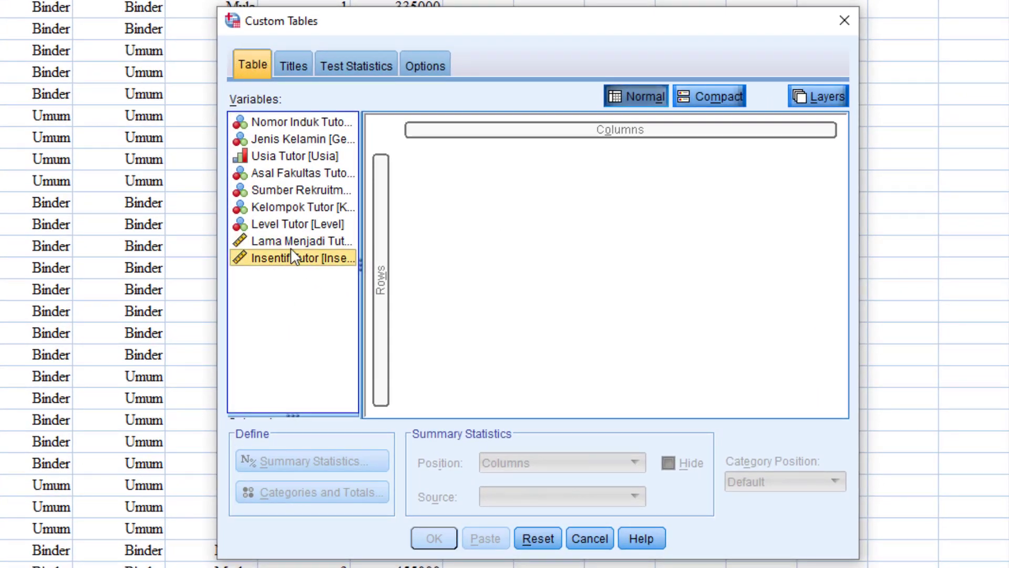
click(287, 224)
click(288, 261)
click(292, 224)
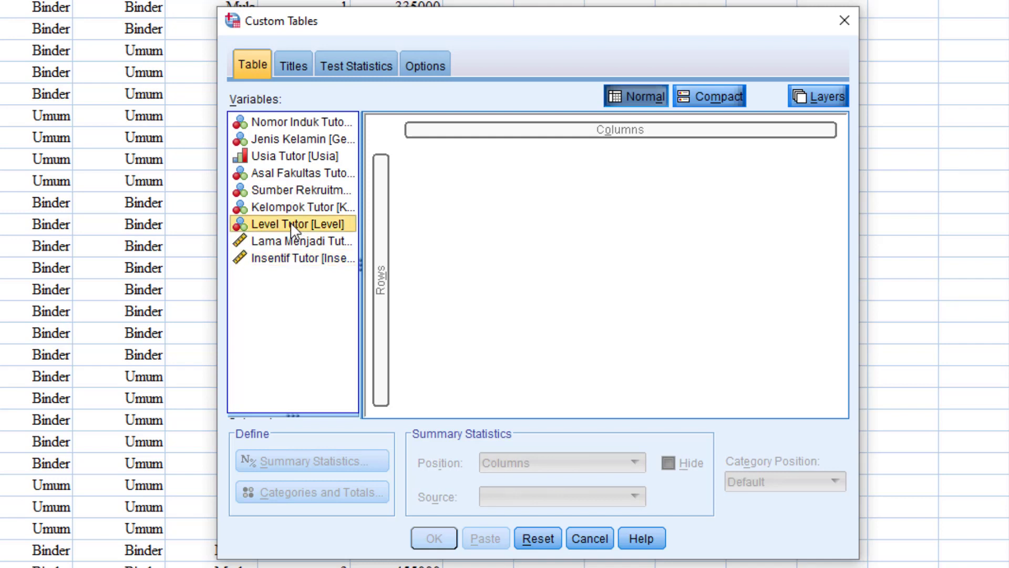
drag(292, 224, 631, 138)
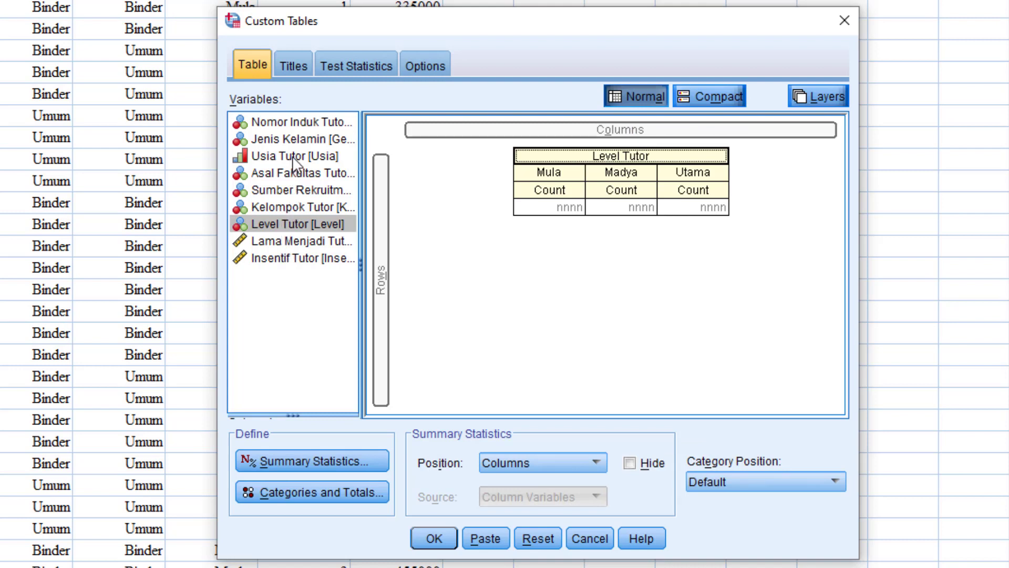
drag(291, 206, 376, 266)
drag(284, 263, 541, 229)
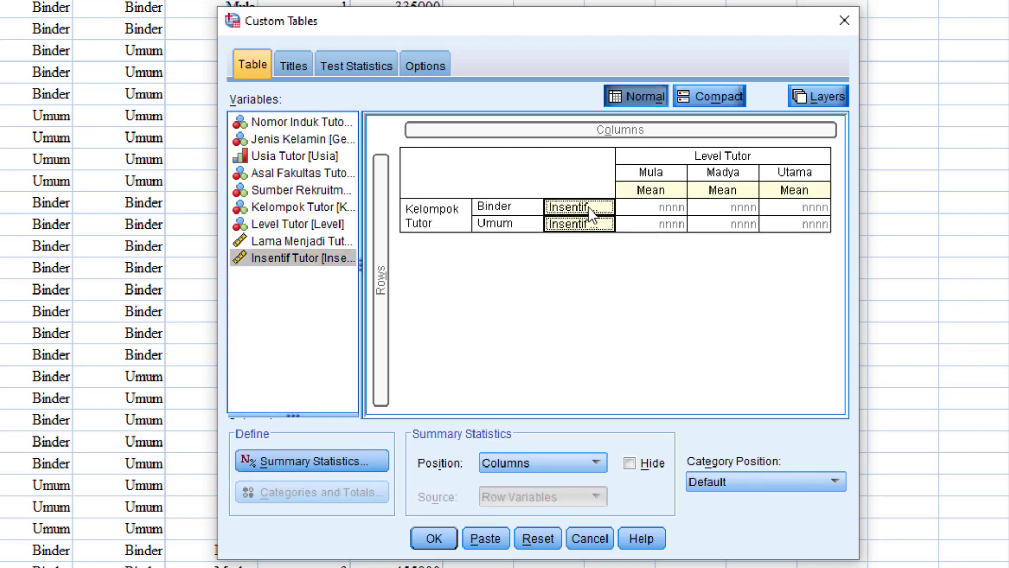
Step: Give the table the title "Komposisi Insentif Tutor Binder dan Umum berdasarkan Level Tutor"
click(304, 71)
click(335, 205)
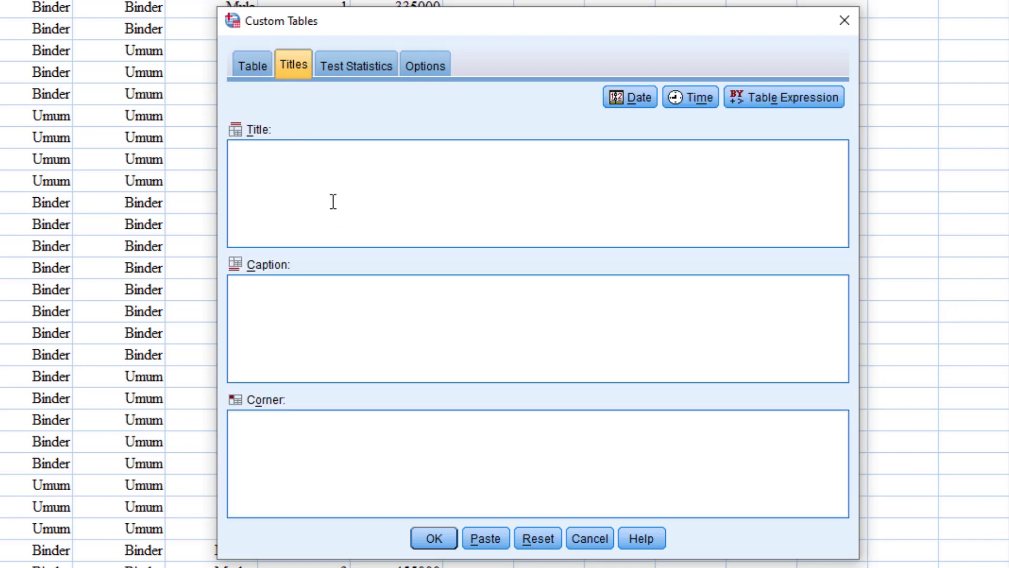
text(Komposisi Insenti)
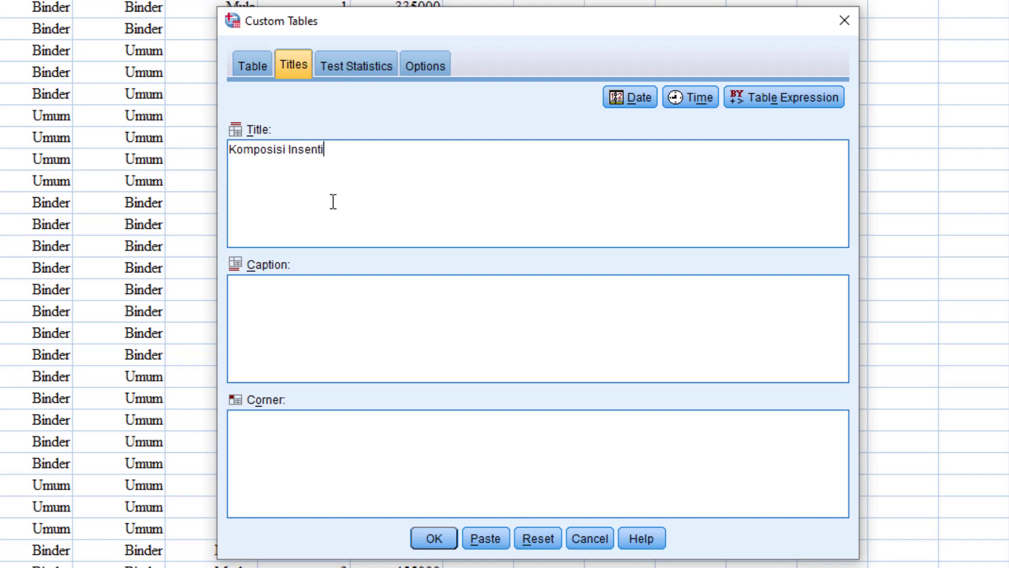
text(f TUtor)
key(BackSpace)
key(BackSpace)
key(BackSpace)
key(BackSpace)
text(utor Bln)
key(BackSpace)
text(n)
key(BackSpace)
key(BackSpace)
text(inder dan )
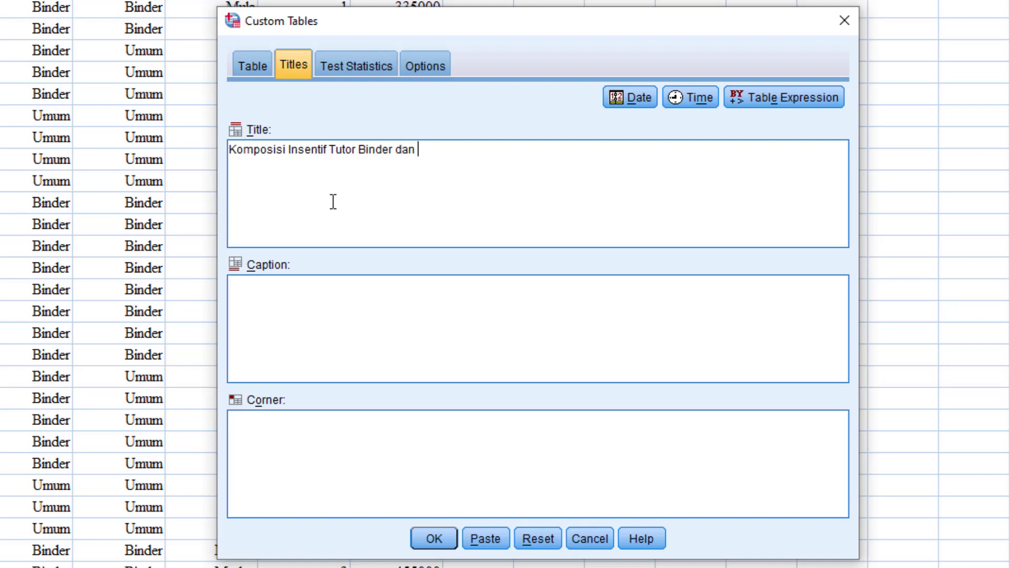
text(Umum berdasark)
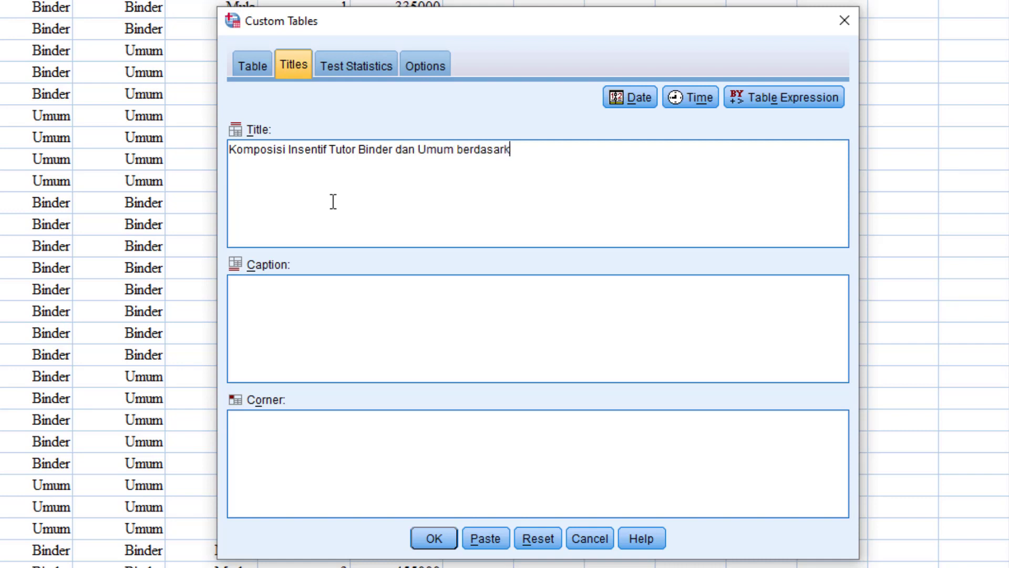
text(an Level Tutor)
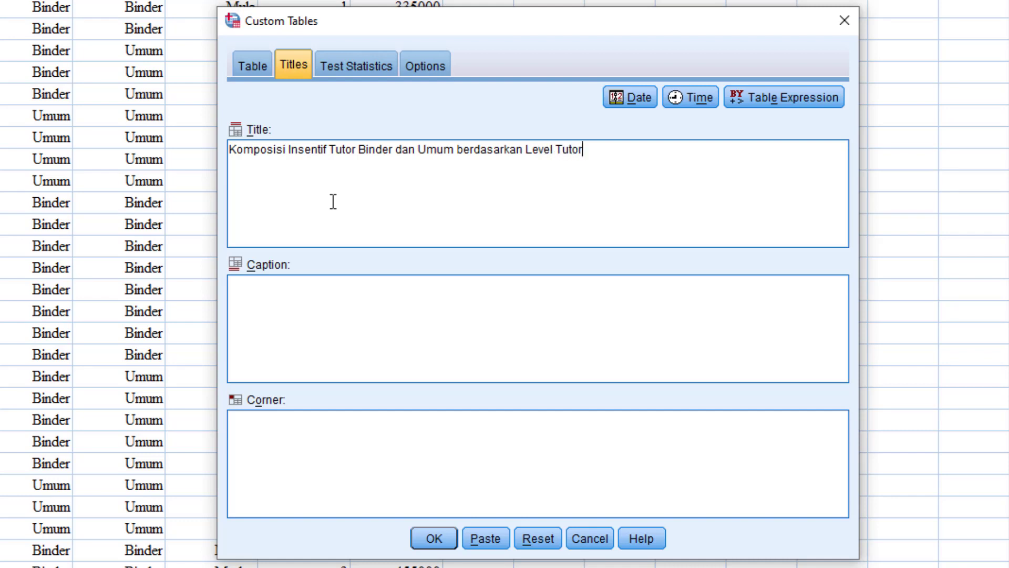
Step: Enter the table caption "Bendahara Pengurus Tutorial" and insert the current date below it
click(355, 356)
text(D)
key(BackSpace)
text(BE)
key(BackSpace)
text(endahara Penguru)
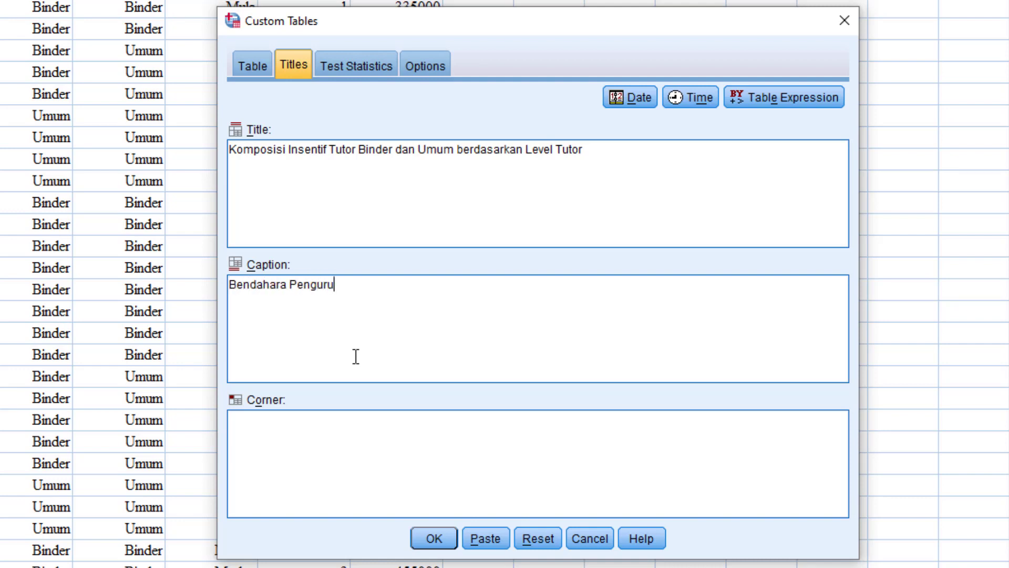
text(s Tutorial)
click(638, 100)
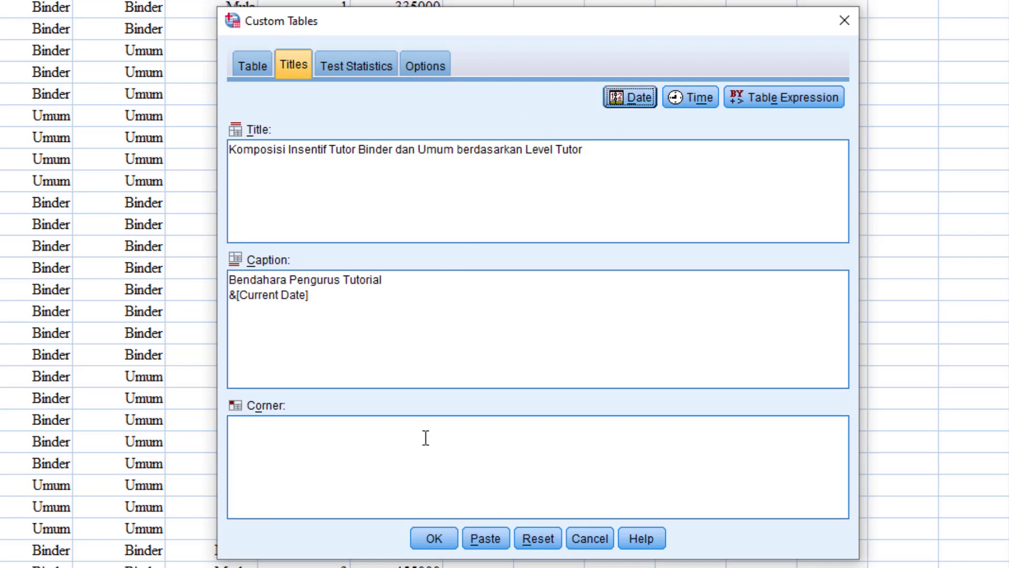
Step: Add Minimum and Maximum to the displayed summary statistics for Insentif Tutor
click(261, 63)
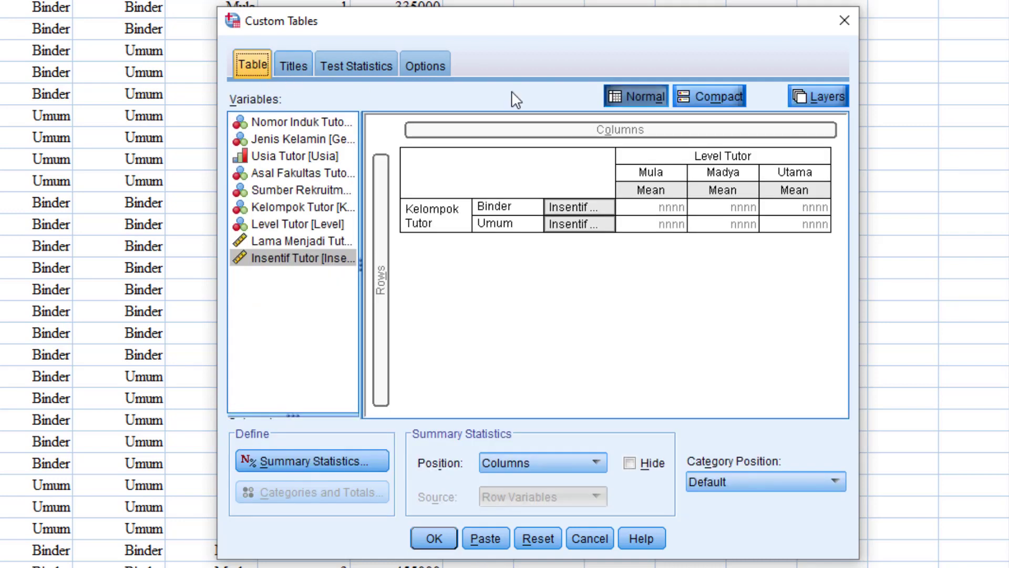
click(276, 463)
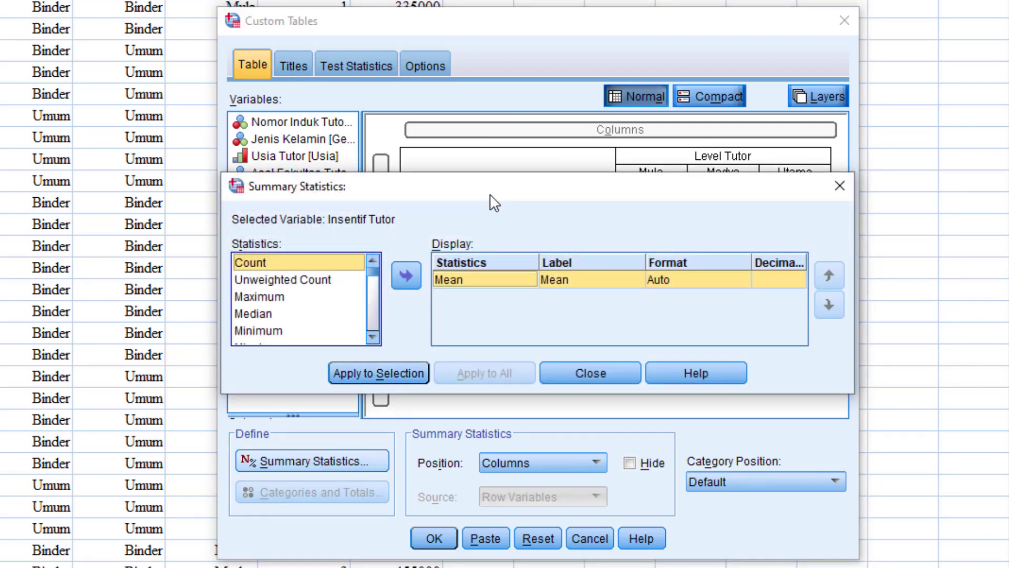
drag(494, 203, 566, 299)
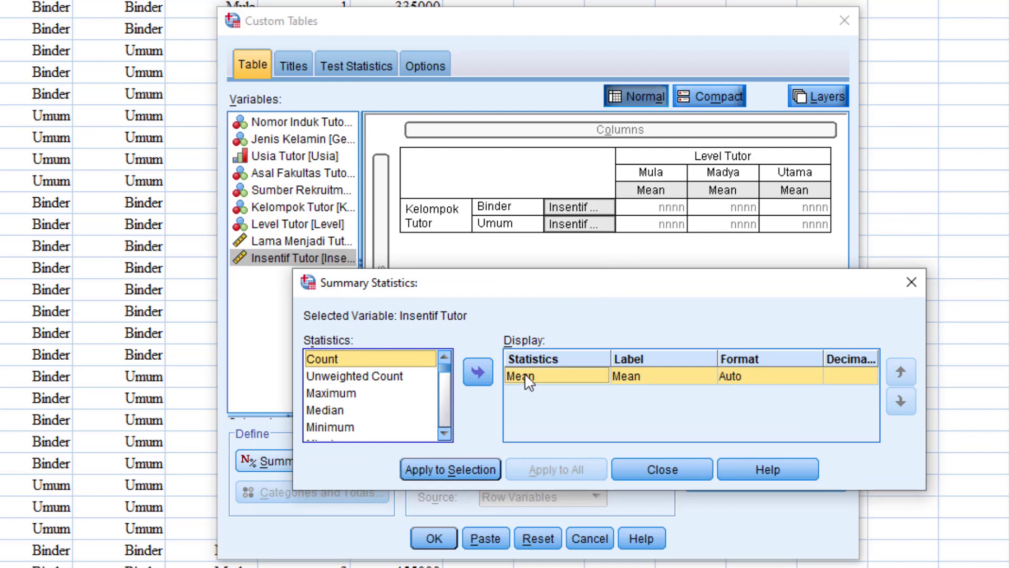
click(381, 423)
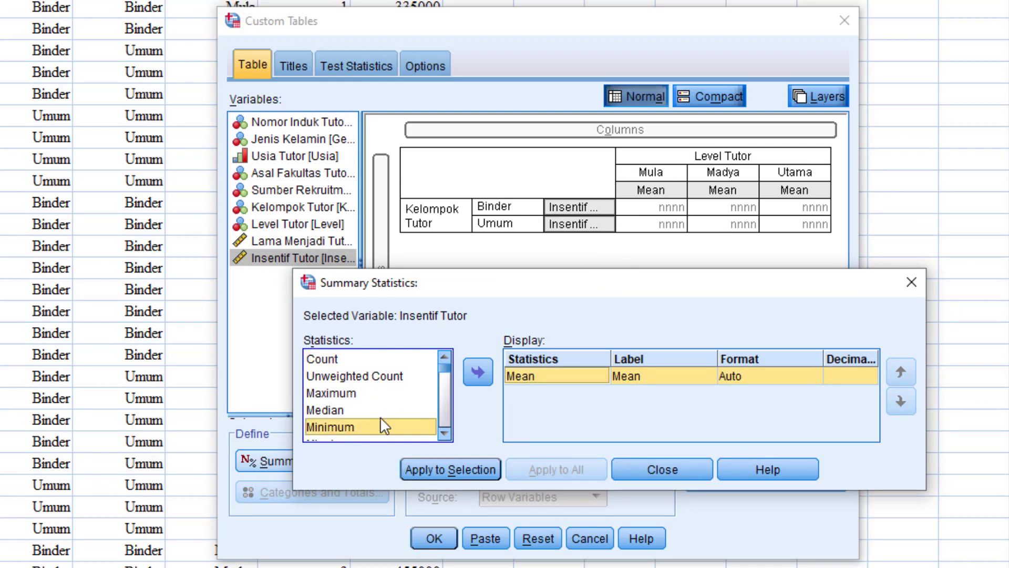
click(478, 370)
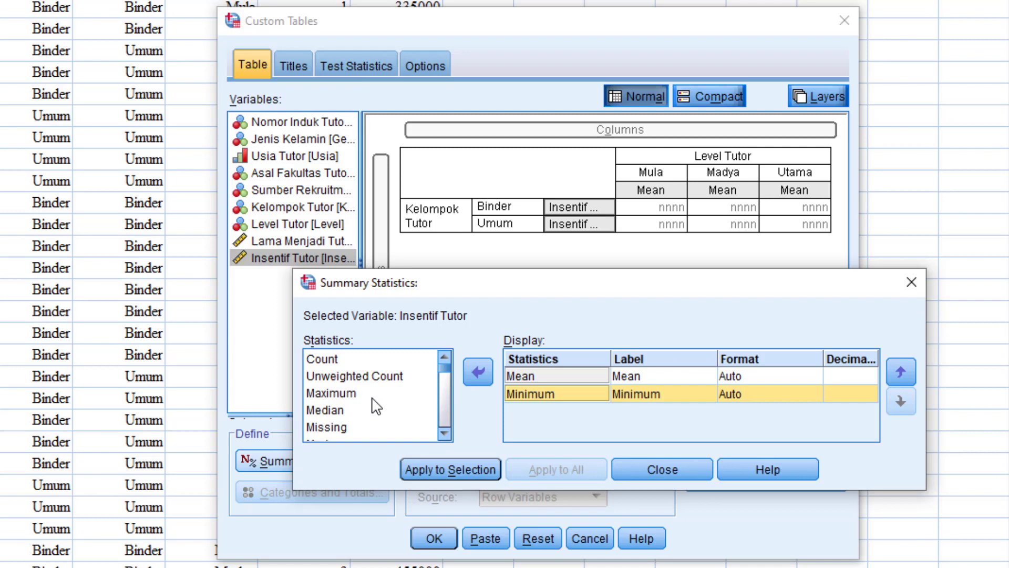
click(372, 396)
click(467, 370)
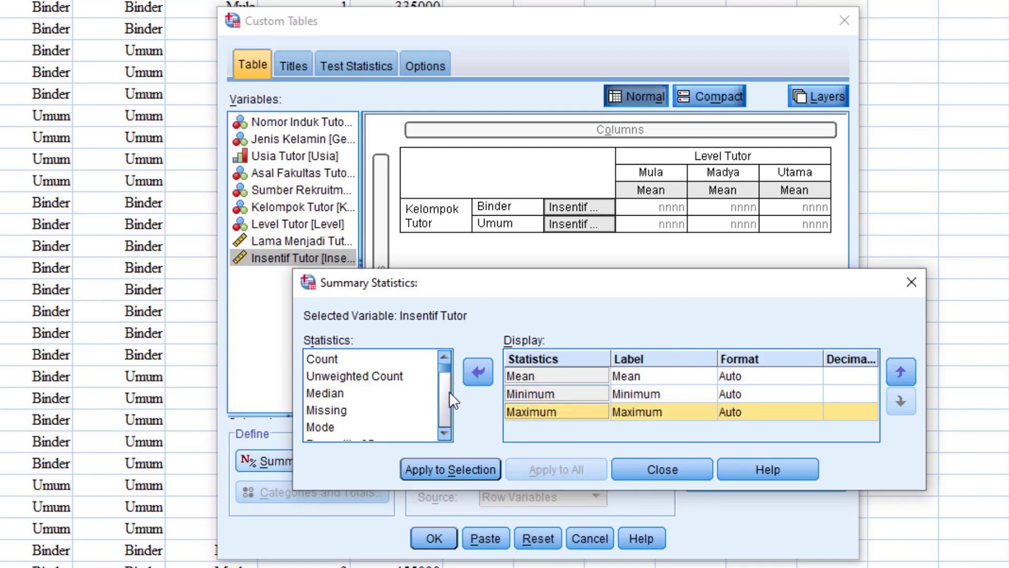
Step: Add Percentile 25 to the Insentif Tutor summary statistics and apply the statistics to the selected variable
scroll(446, 400, down, 10)
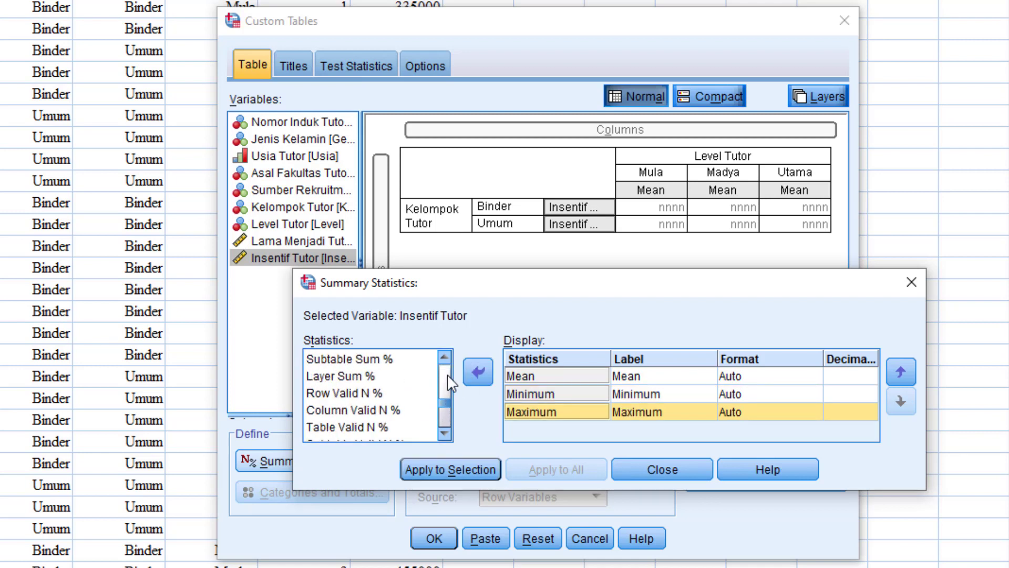
scroll(450, 357, up, 3)
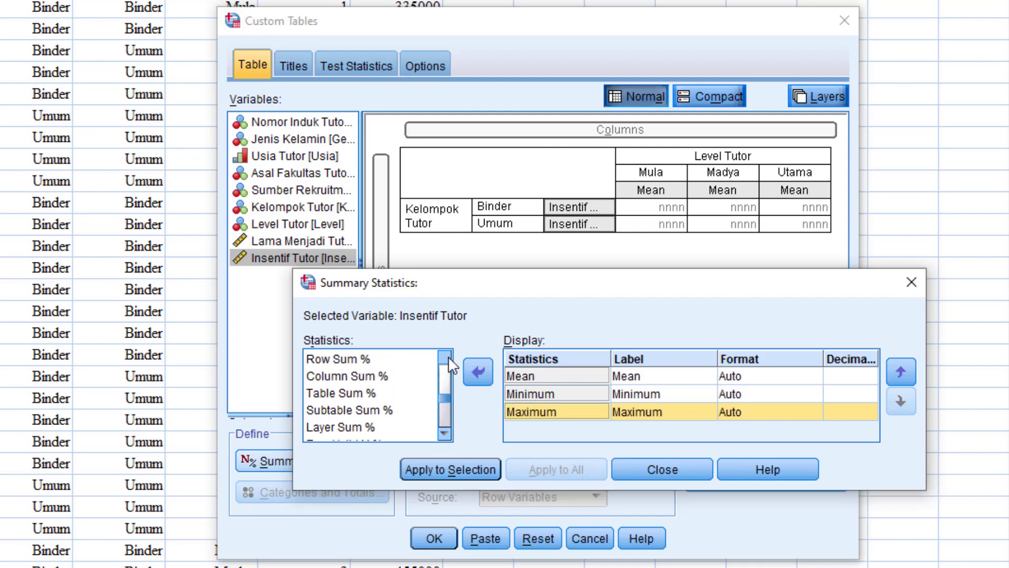
scroll(451, 365, up, 4)
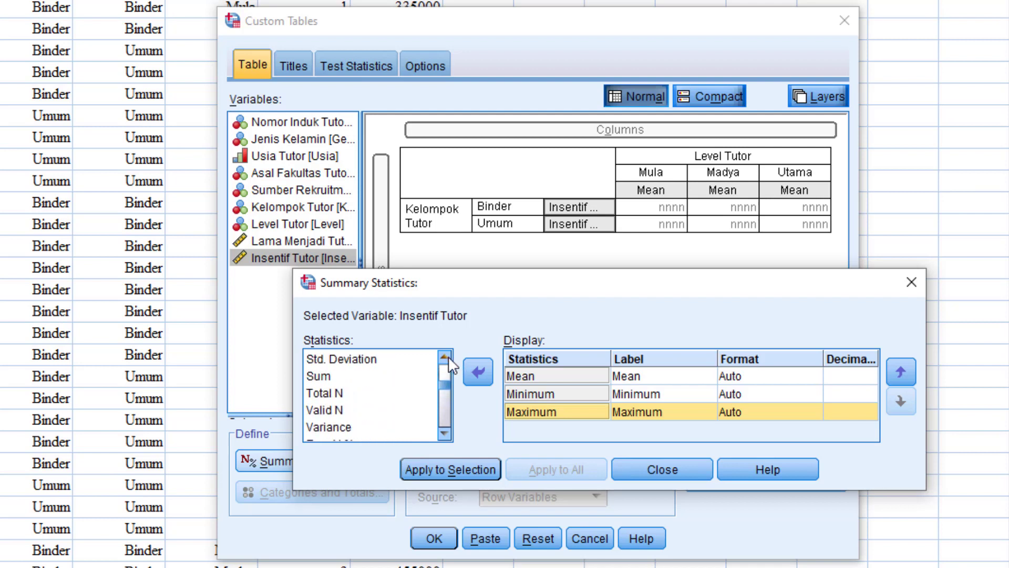
scroll(451, 365, up, 3)
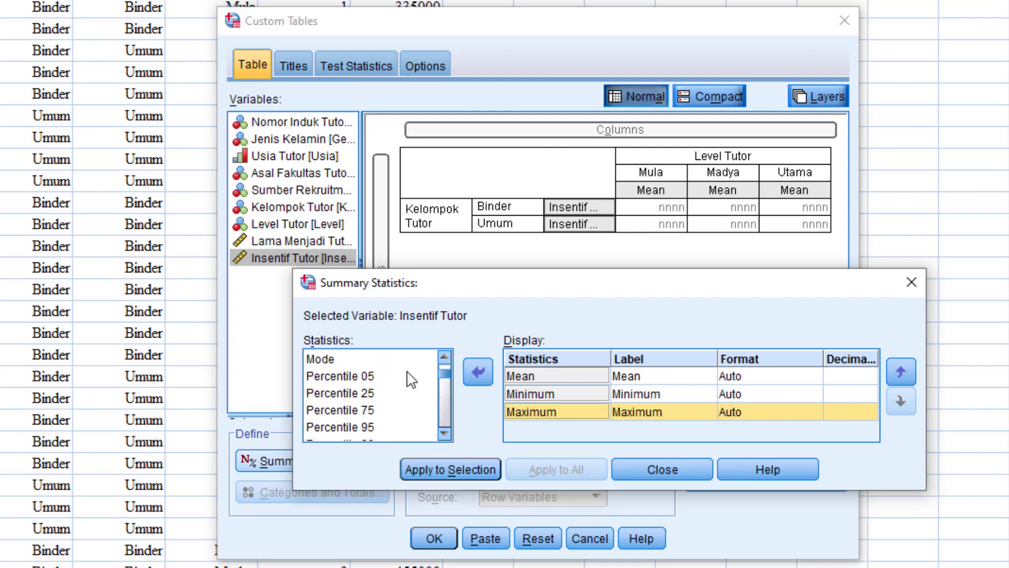
click(342, 395)
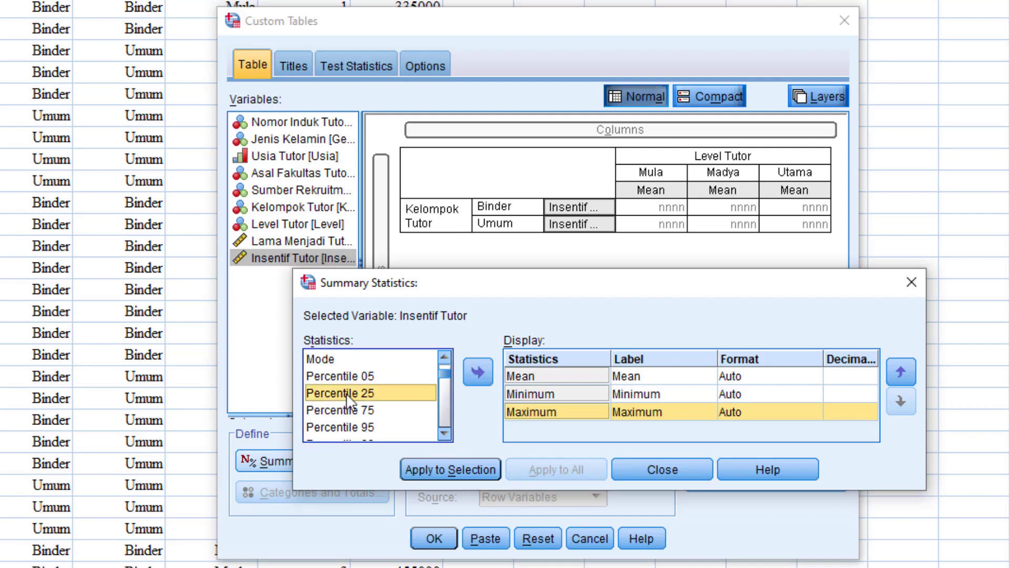
click(476, 372)
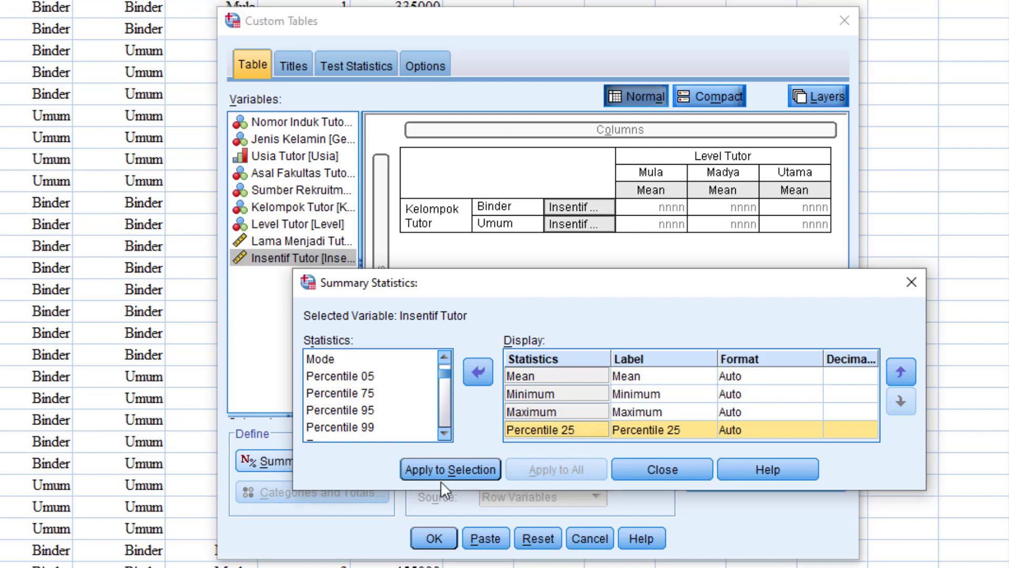
click(428, 468)
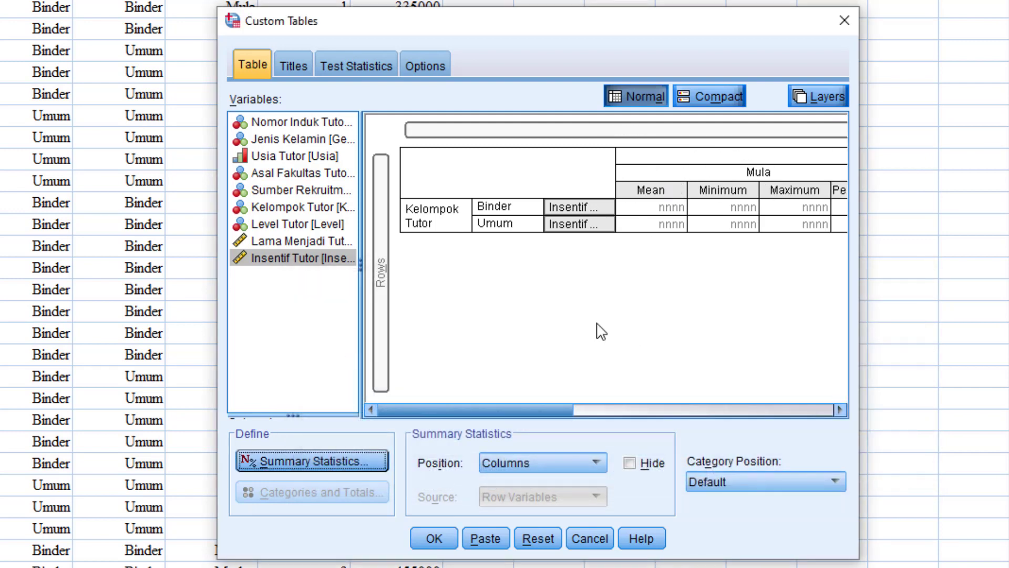
Step: Generate the custom table and show it in the Output4 viewer window
drag(538, 410, 620, 413)
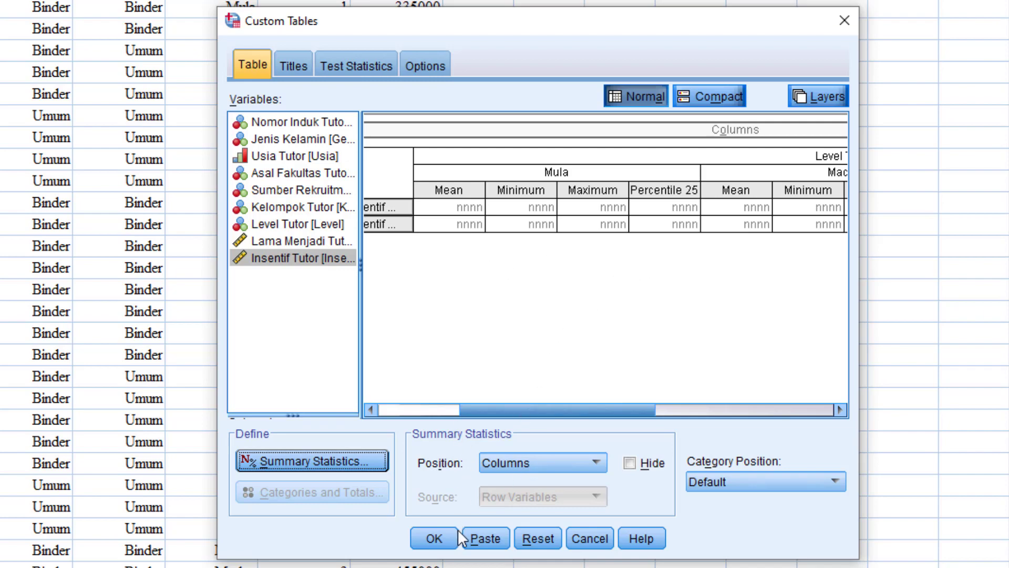
click(444, 534)
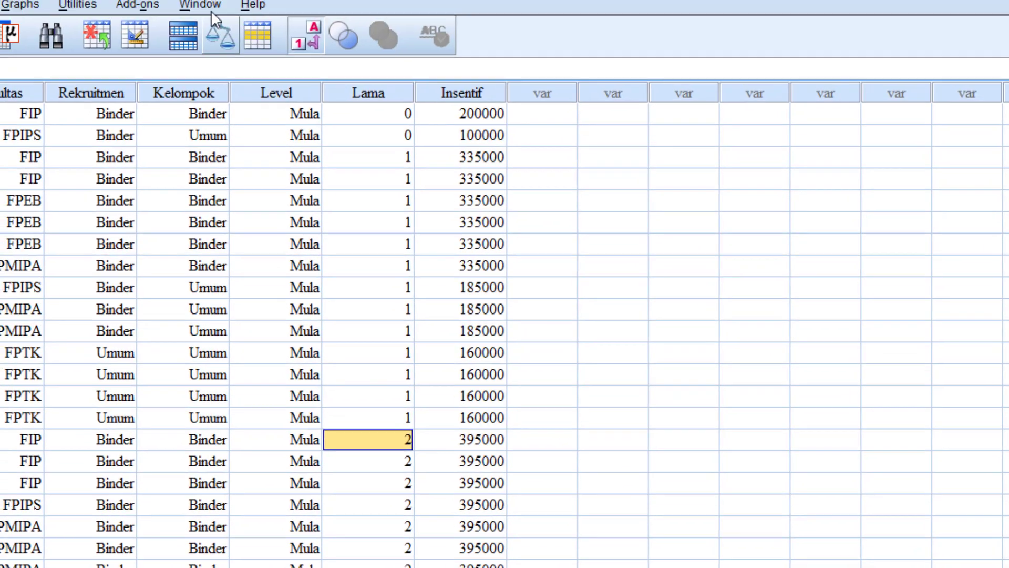
click(211, 27)
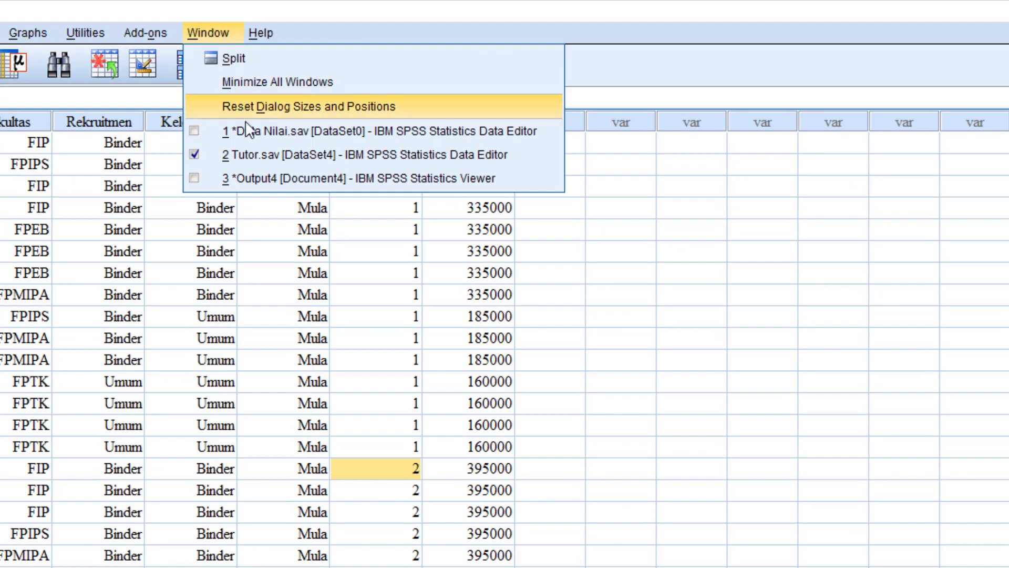
click(251, 184)
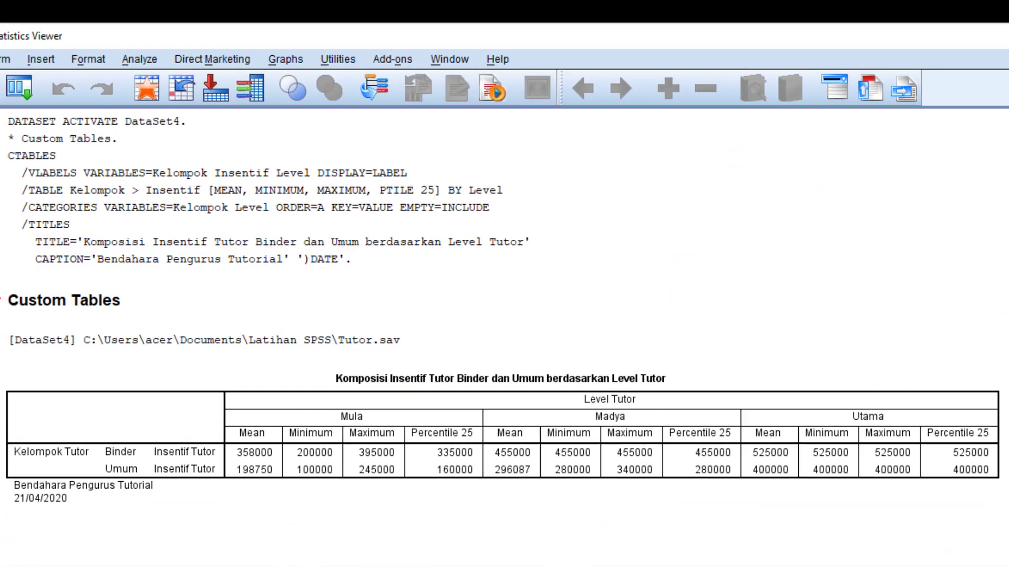
Step: Activate the generated Komposisi Insentif table in the output for editing
click(472, 456)
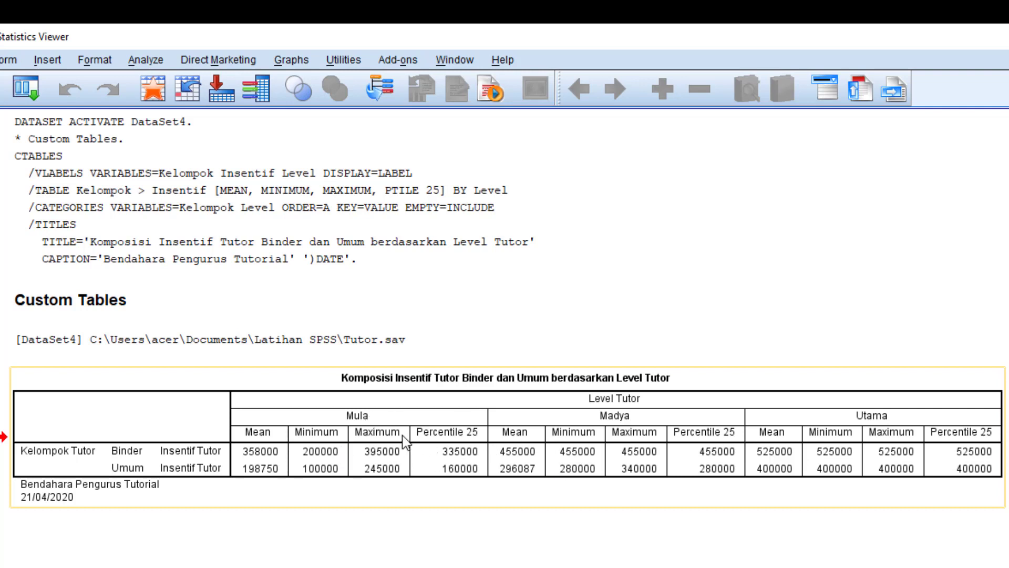
click(431, 447)
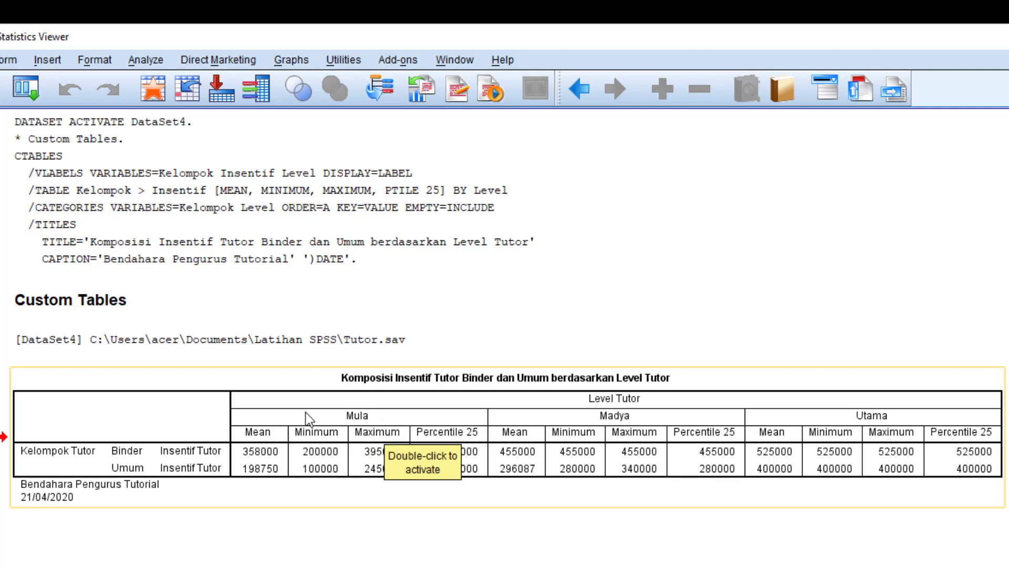
double_click(263, 411)
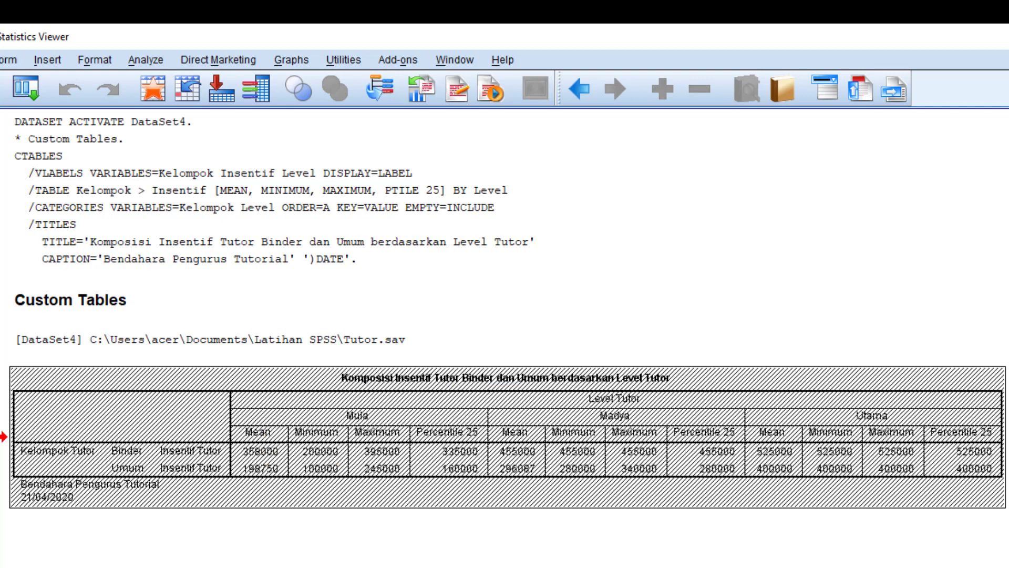
Step: Transpose the rows and columns of the Komposisi Insentif table in the pivot table editor and close the editor
click(1, 566)
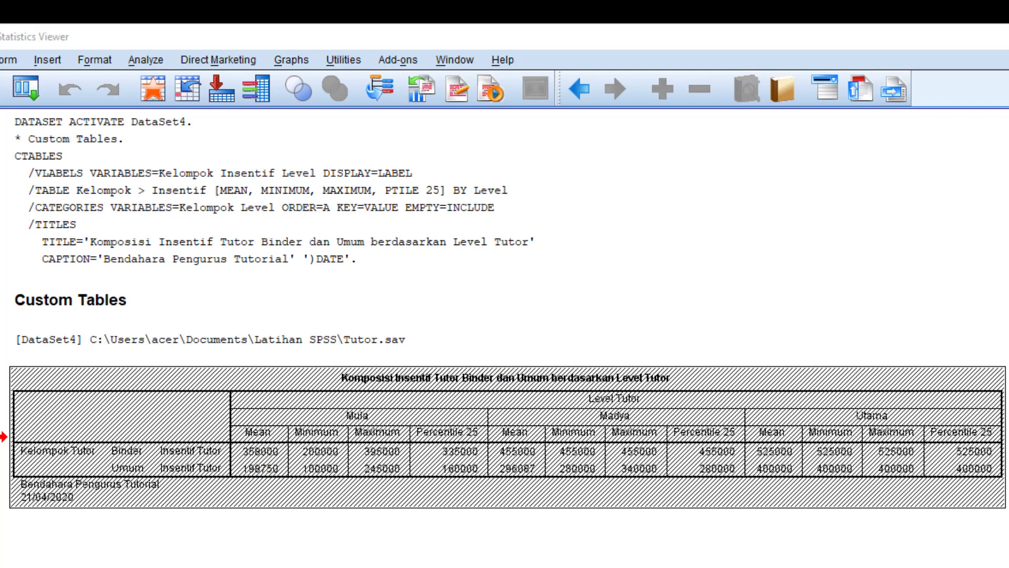
mouse_move(10, 541)
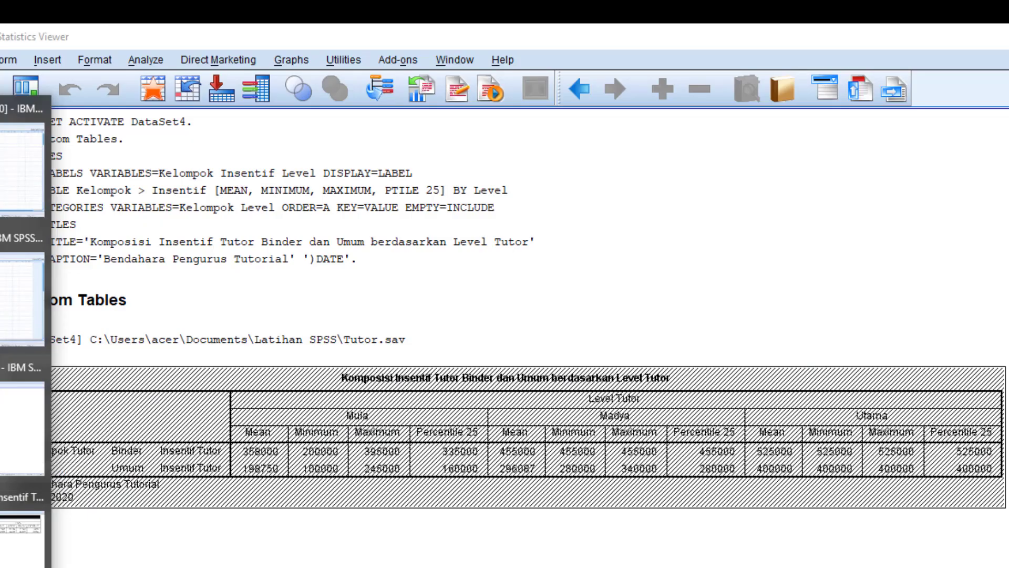
click(16, 539)
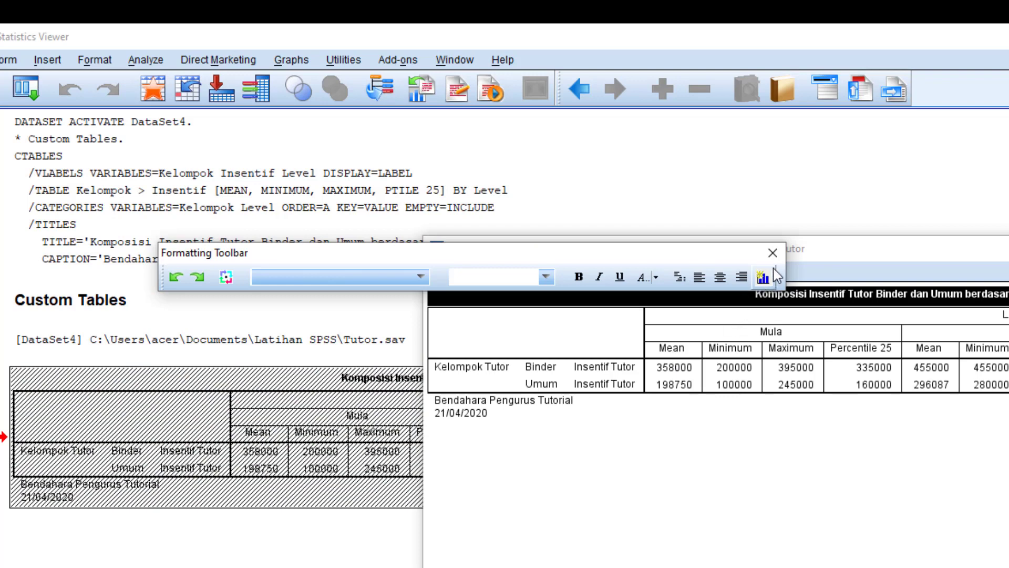
click(773, 253)
click(593, 273)
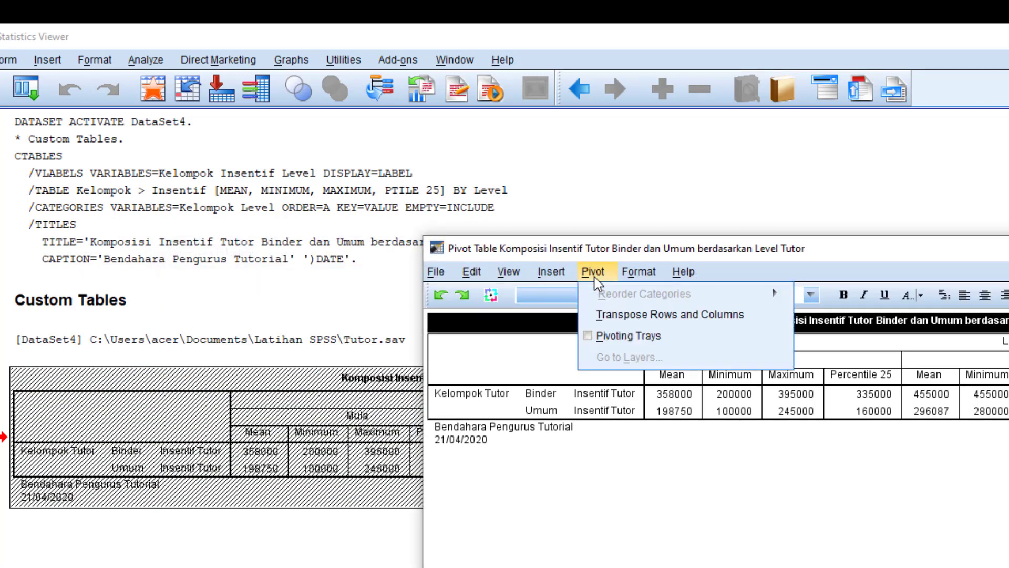
click(611, 315)
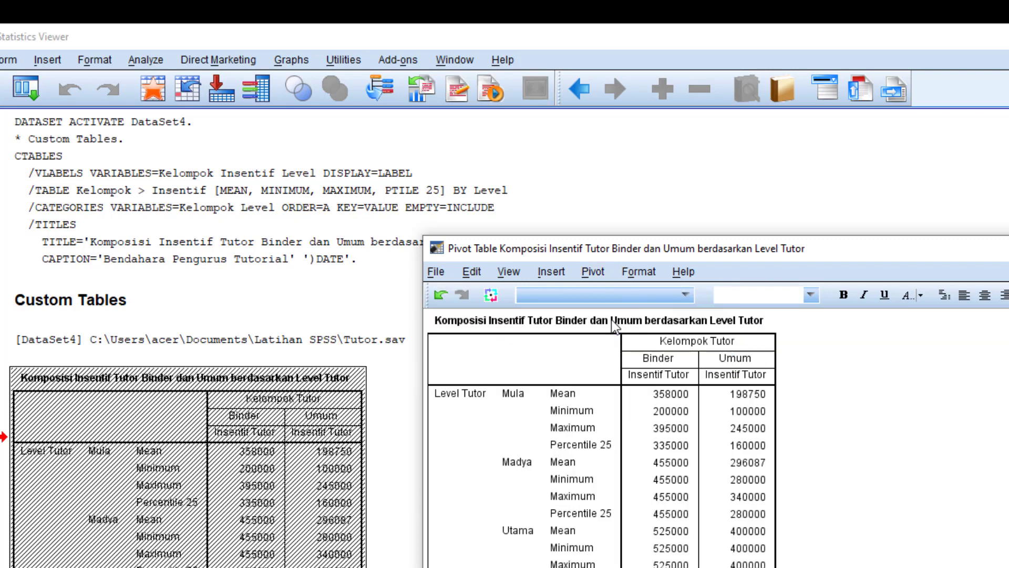
click(436, 271)
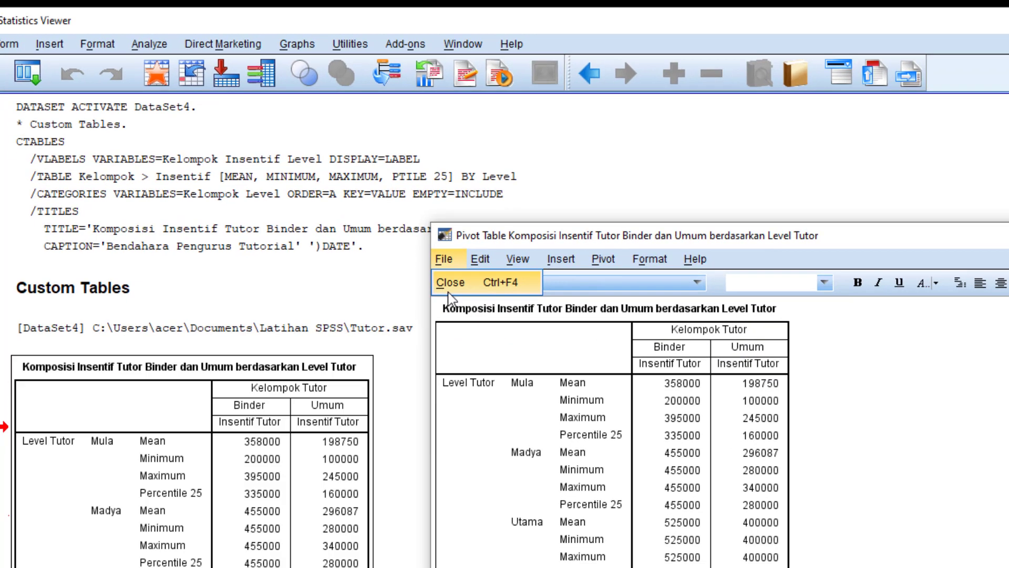
click(450, 286)
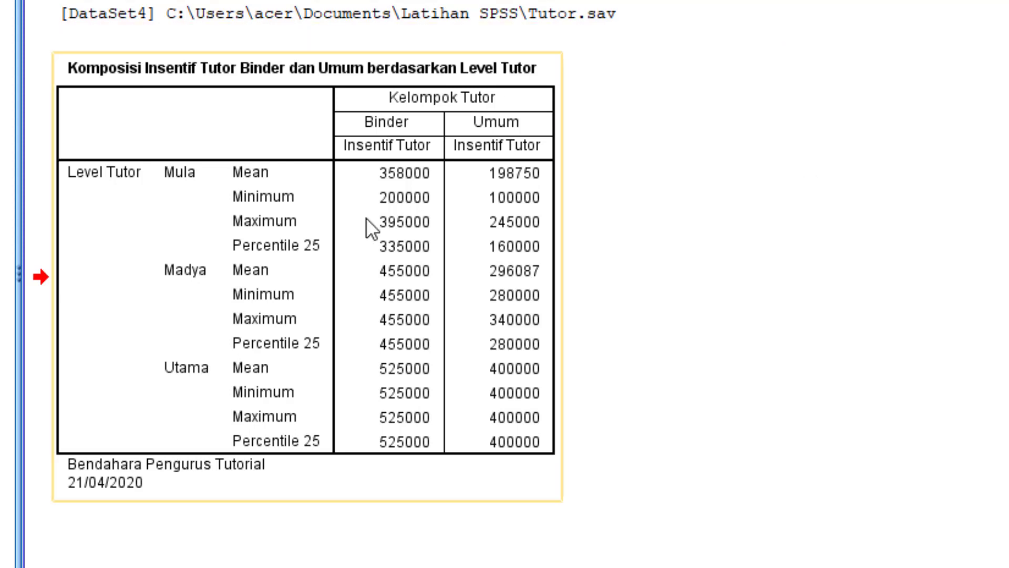
Step: Copy the transposed Komposisi Insentif table from the output and paste it into the blank Word document Document2
right_click(308, 253)
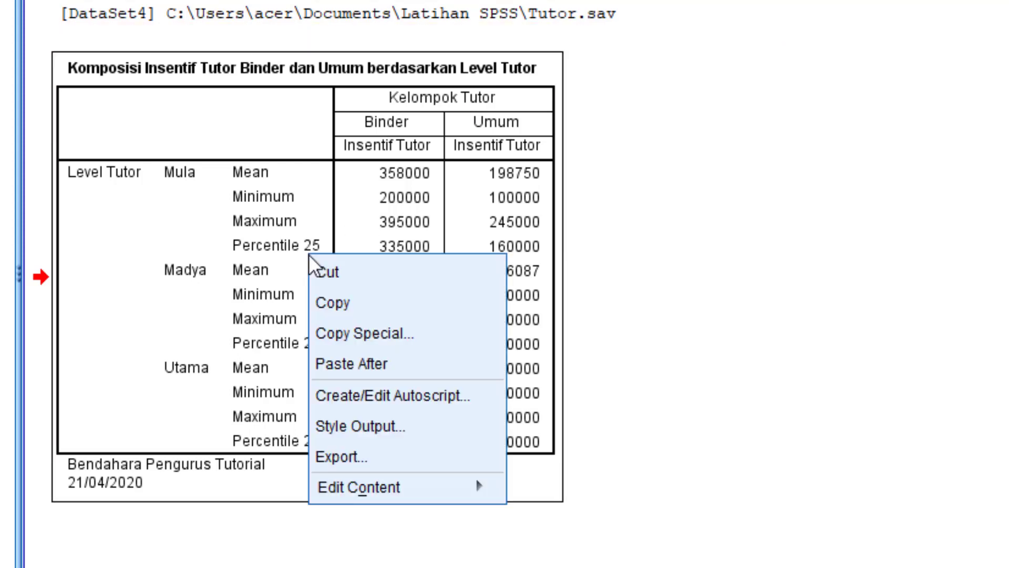
click(332, 303)
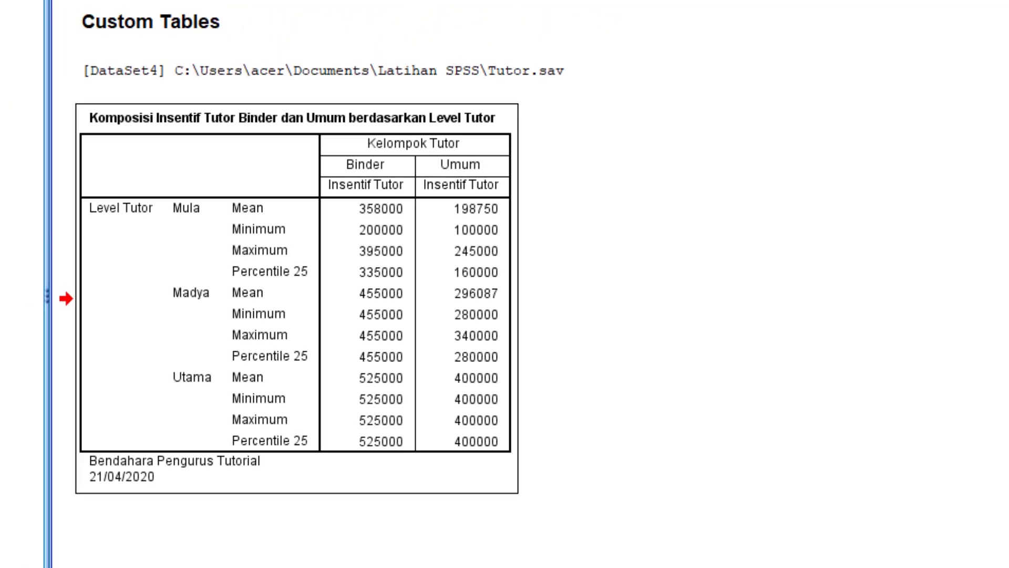
click(11, 140)
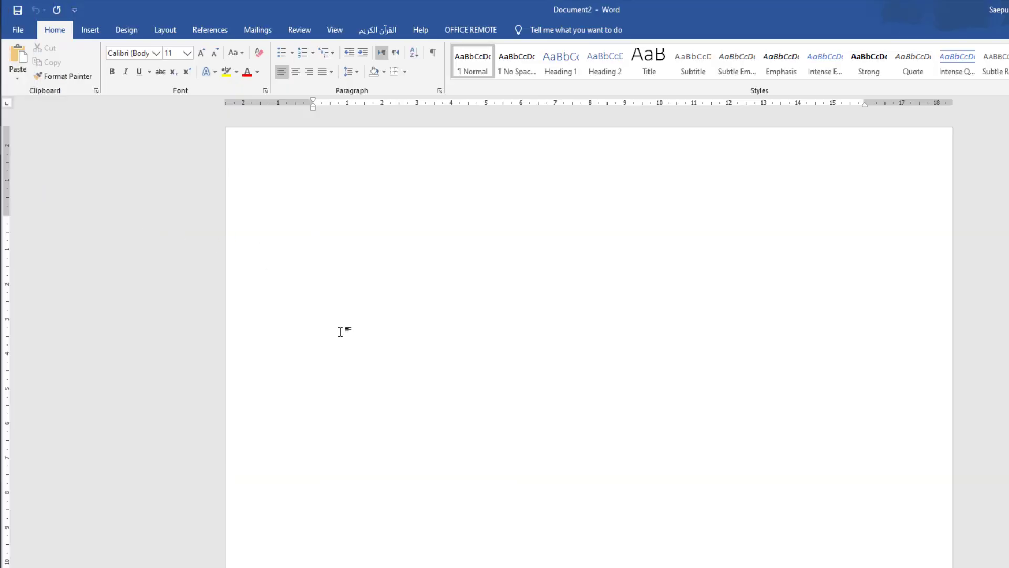
key(ctrl+v)
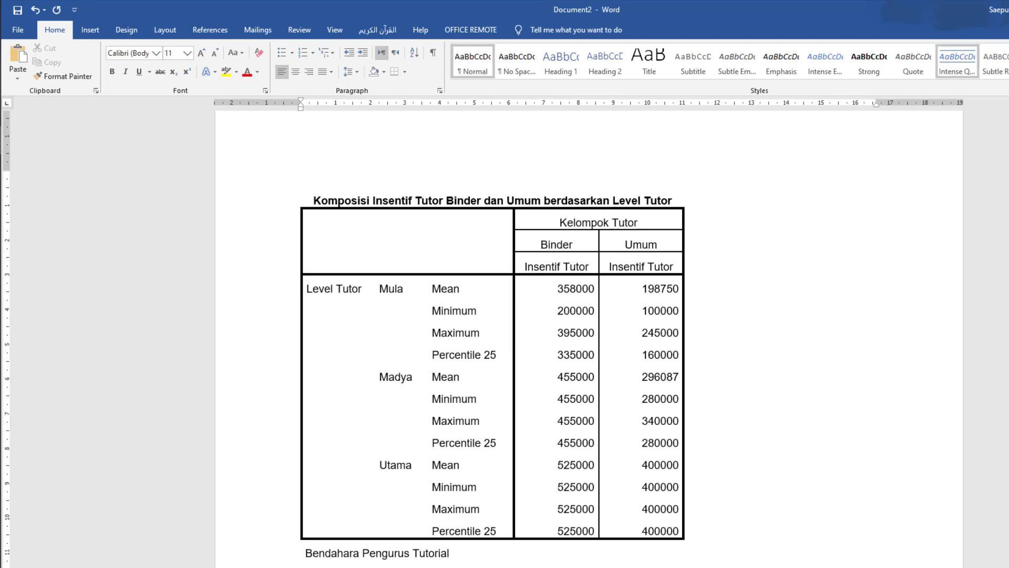
Step: Switch to the SPSS dataset Data Nilai.sav and start a new custom table from it
mouse_move(14, 144)
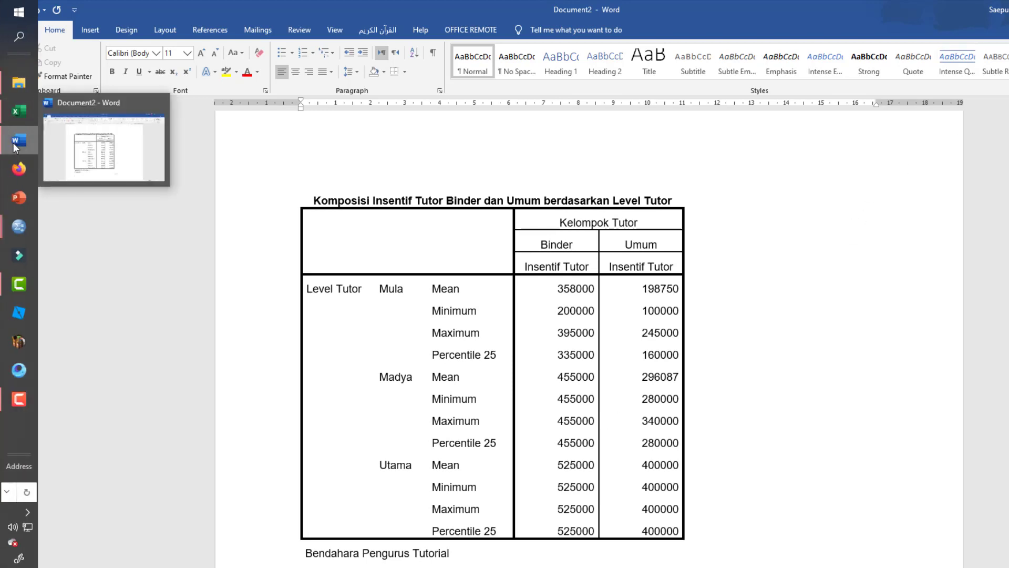
mouse_move(19, 226)
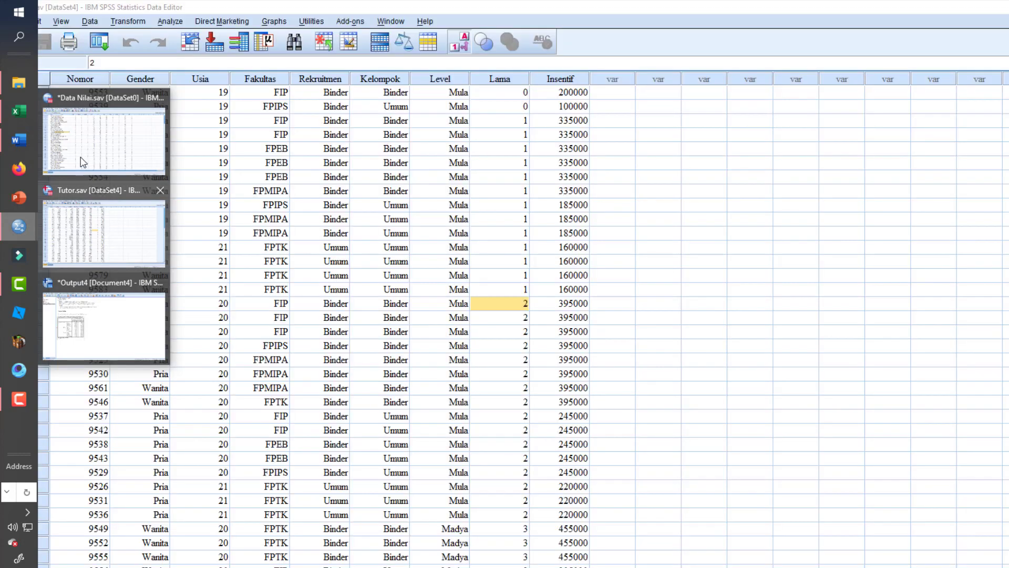
click(83, 161)
click(382, 289)
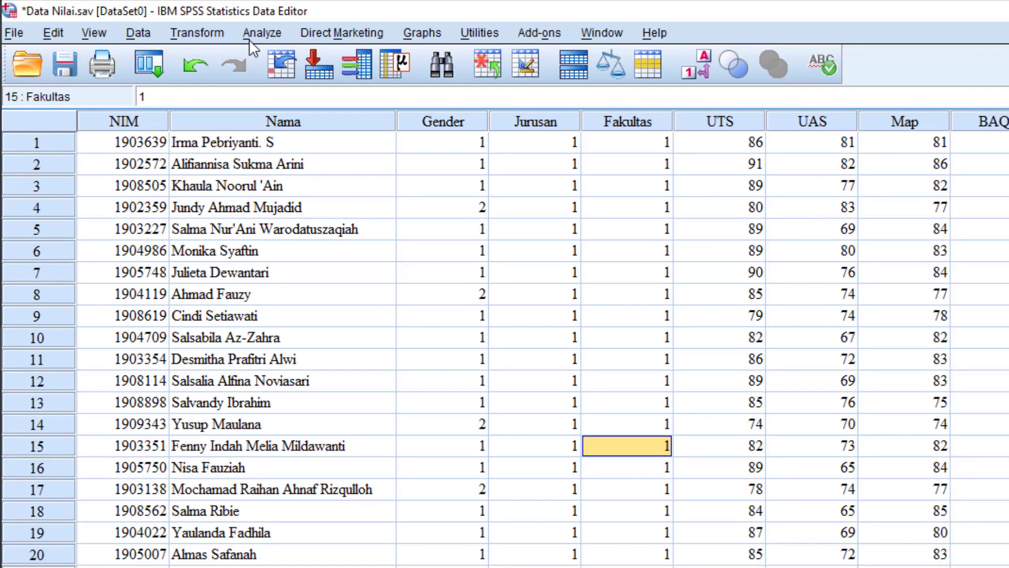
click(258, 32)
mouse_move(279, 79)
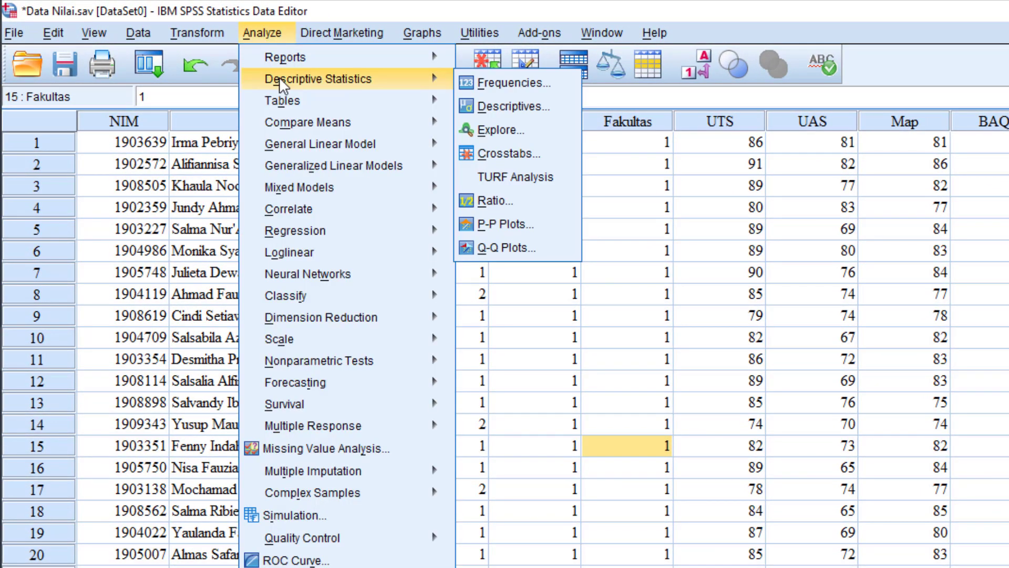
mouse_move(337, 122)
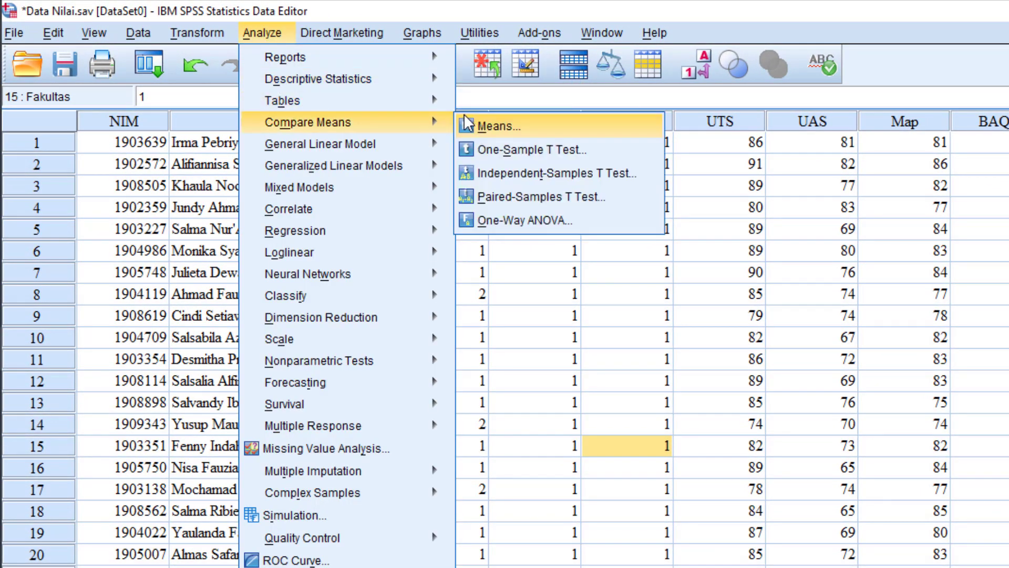
mouse_move(433, 100)
click(484, 102)
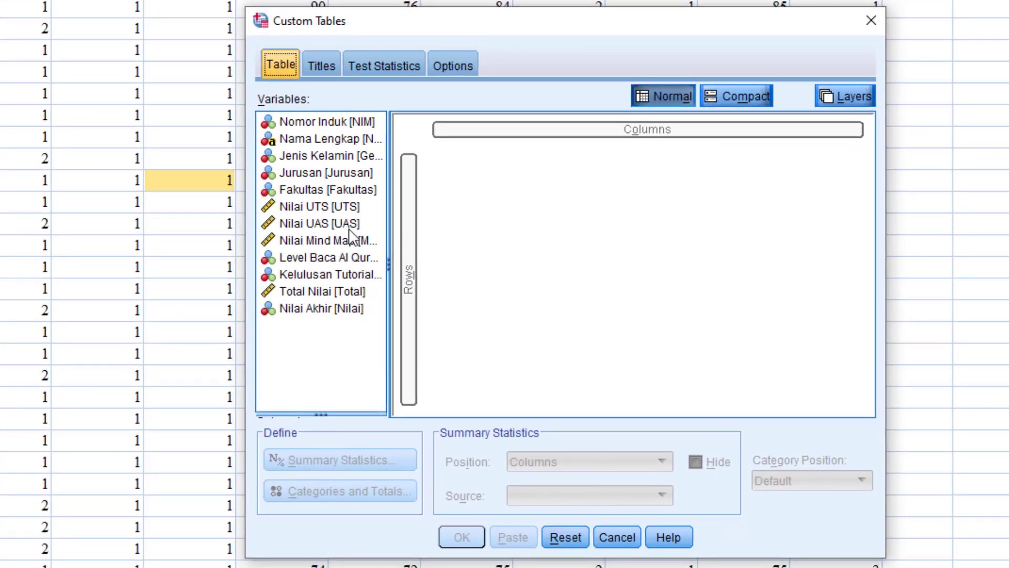
Step: Place Nilai UTS in the custom table's columns and add Nilai UAS beside it
drag(317, 206, 554, 136)
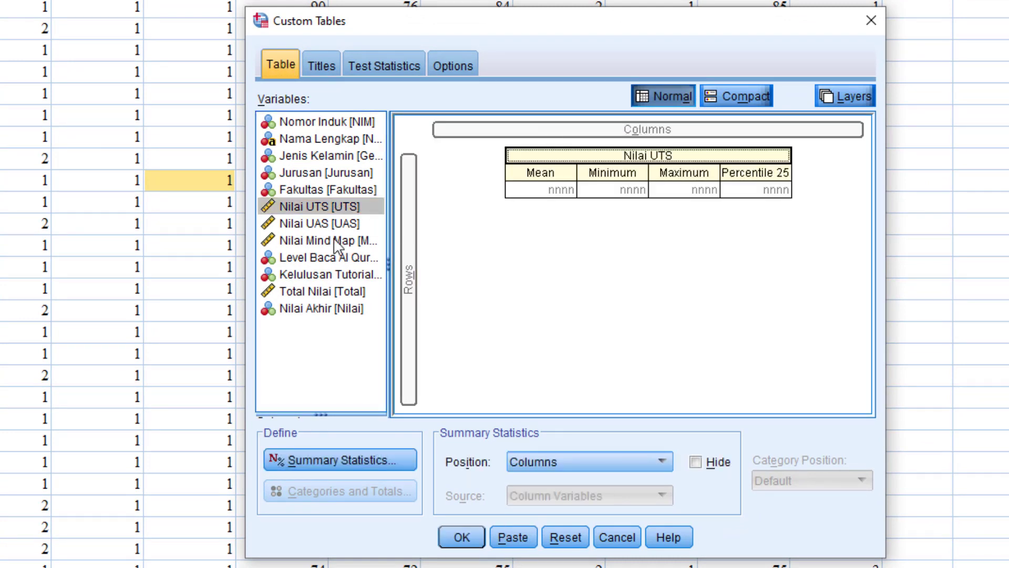
mouse_move(319, 223)
mouse_down()
mouse_move(563, 220)
mouse_move(791, 188)
mouse_move(814, 176)
mouse_move(816, 198)
mouse_move(798, 196)
mouse_move(821, 132)
mouse_move(825, 165)
mouse_move(804, 192)
mouse_move(788, 193)
mouse_move(793, 159)
mouse_move(794, 169)
mouse_up()
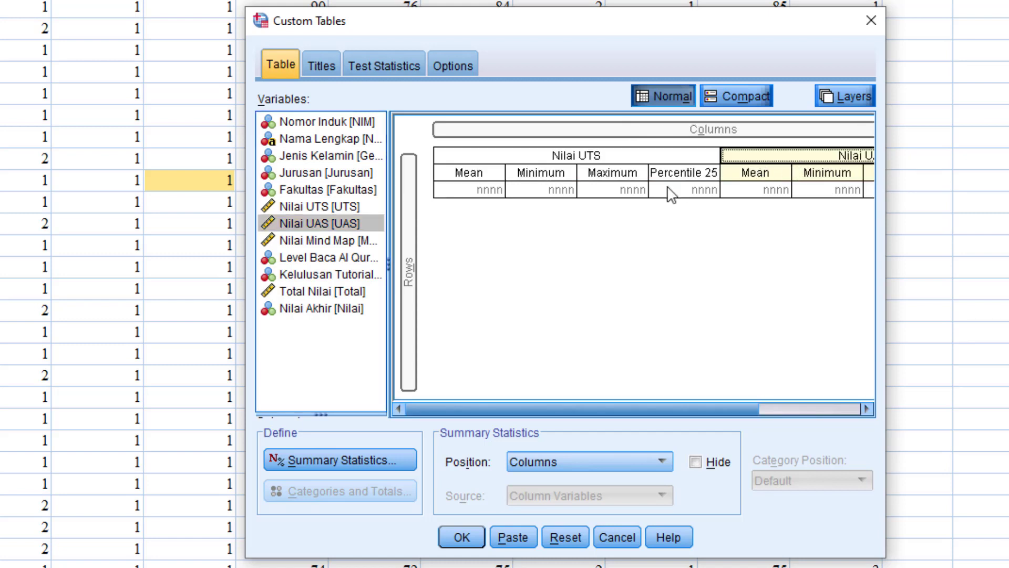
drag(550, 409, 757, 402)
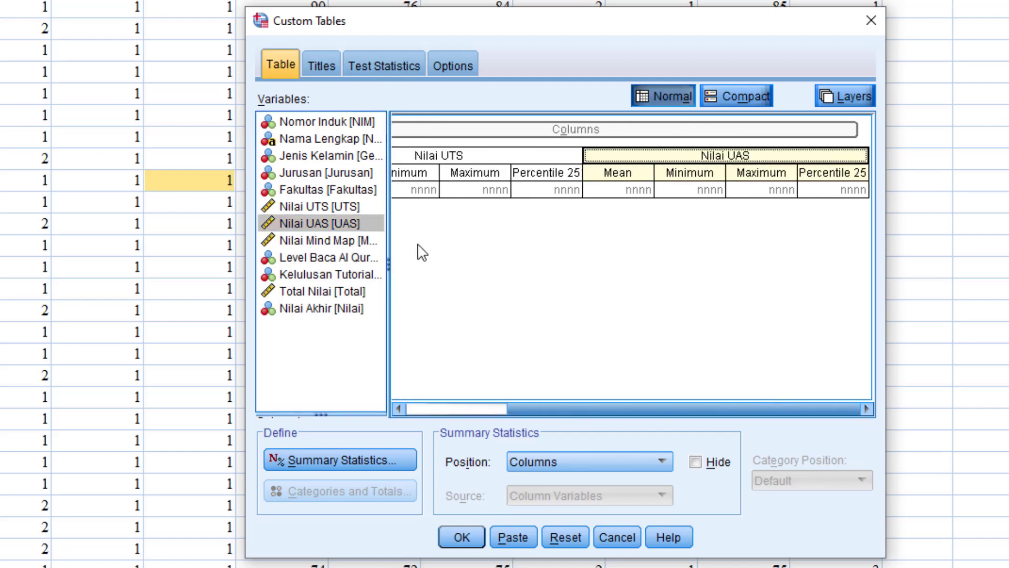
Step: Add Nilai Akhir to the table columns after Nilai UAS and check the extended column layout
click(317, 292)
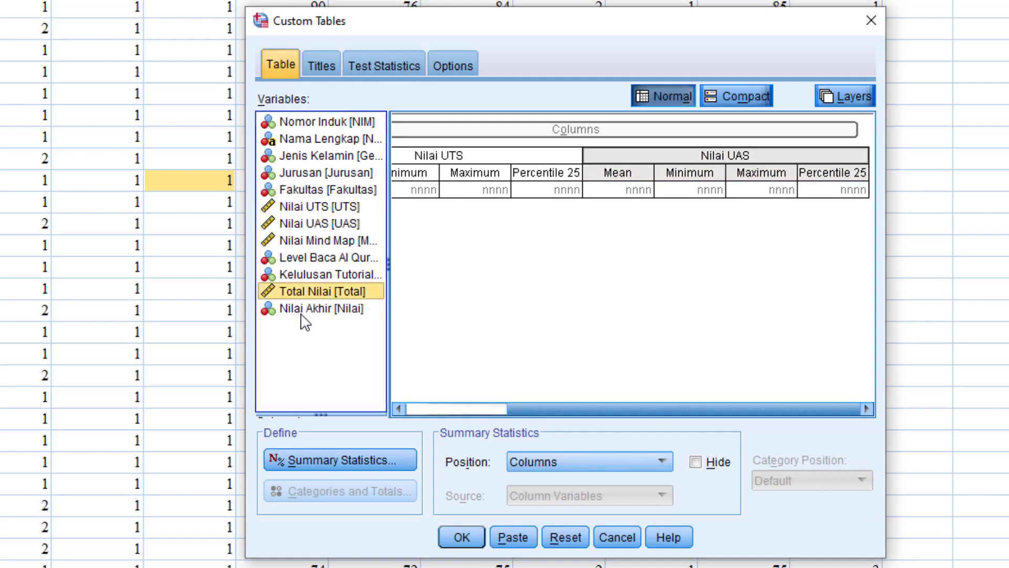
drag(304, 316, 876, 172)
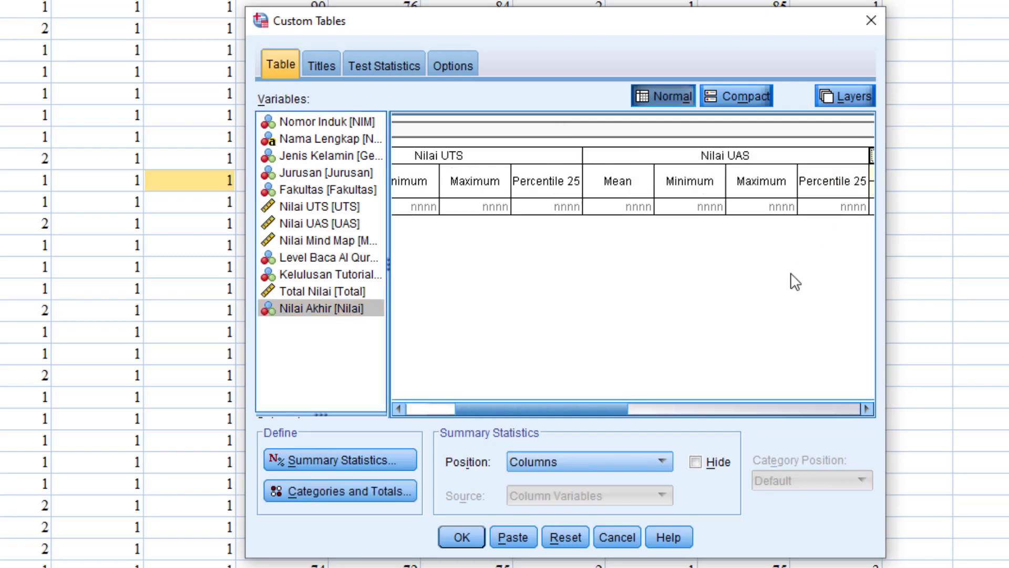
click(691, 409)
click(841, 408)
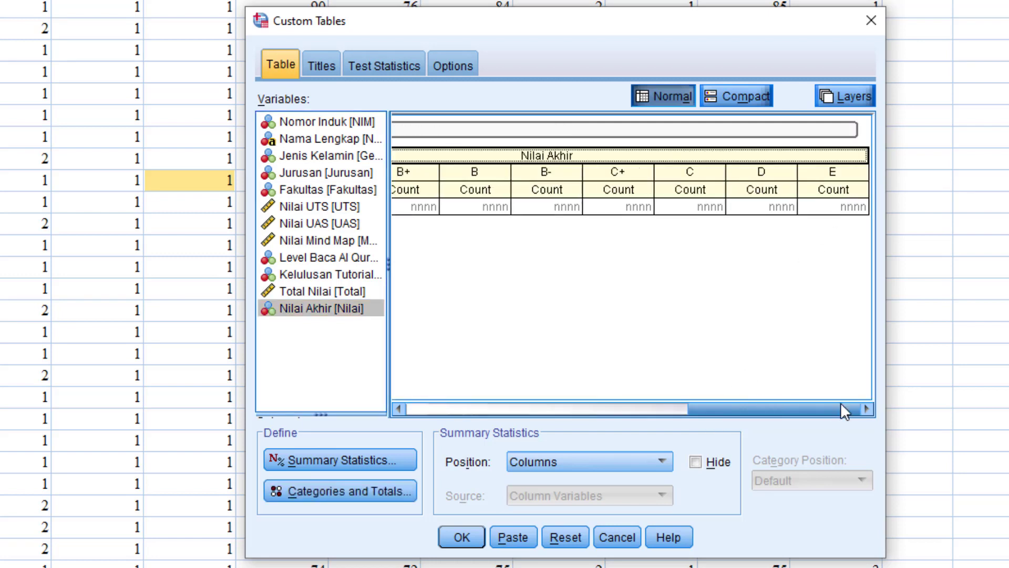
drag(808, 405, 436, 368)
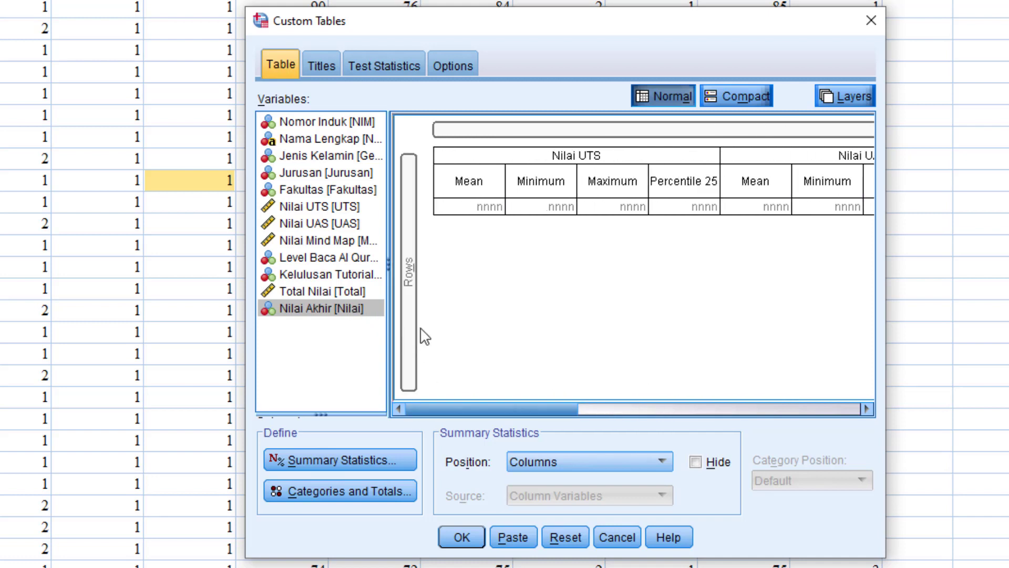
Step: Place Jurusan in the table rows and nest Jenis Kelamin within each Jurusan category
click(322, 177)
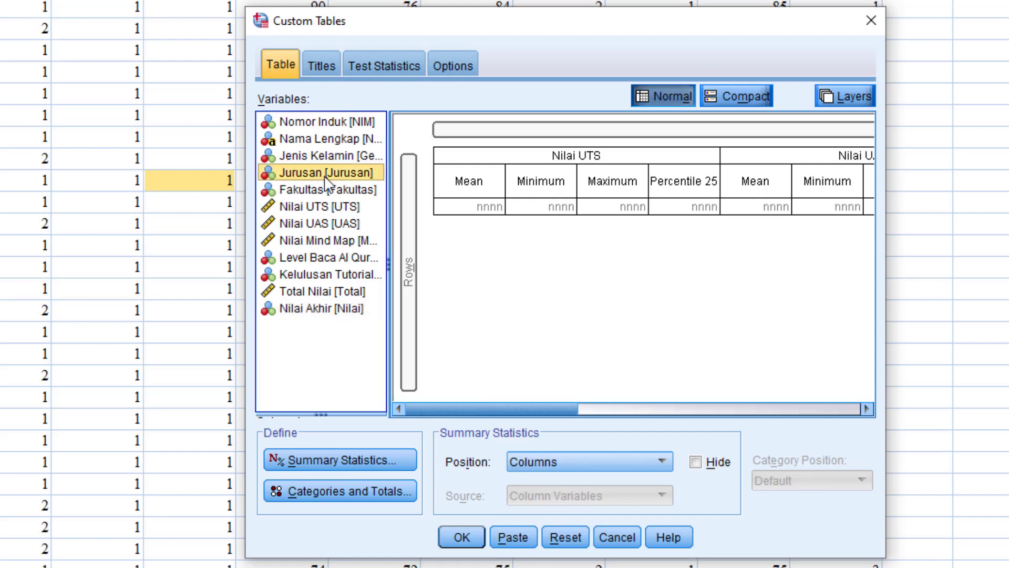
drag(328, 174, 410, 279)
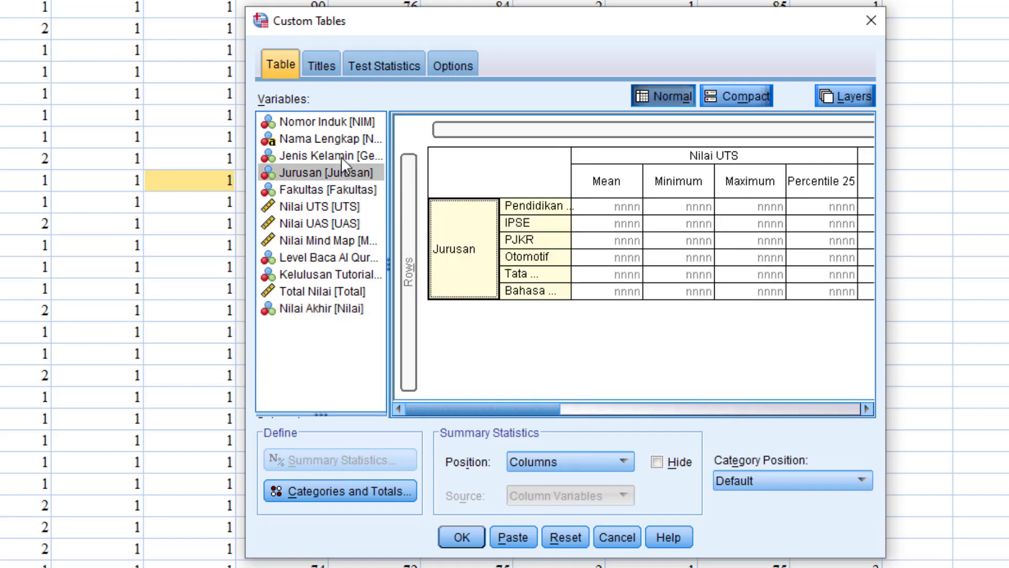
mouse_move(341, 157)
mouse_down()
mouse_move(457, 220)
mouse_move(556, 241)
mouse_move(566, 233)
mouse_up()
drag(512, 407, 385, 362)
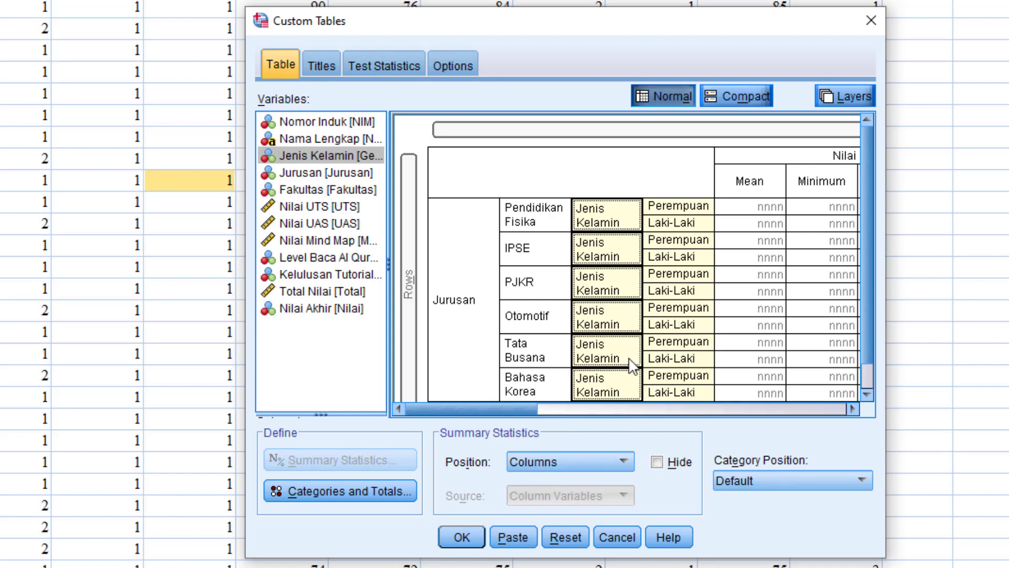
Step: Review the Nilai UAS summary statistics and apply Mean, Minimum, Maximum and Percentile 25 to the selected variable
click(758, 194)
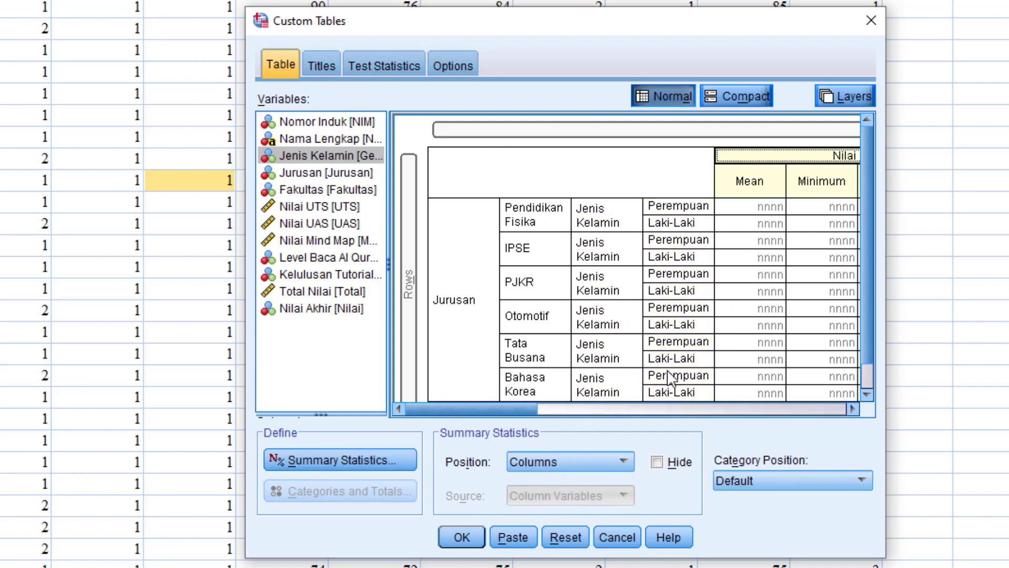
click(565, 408)
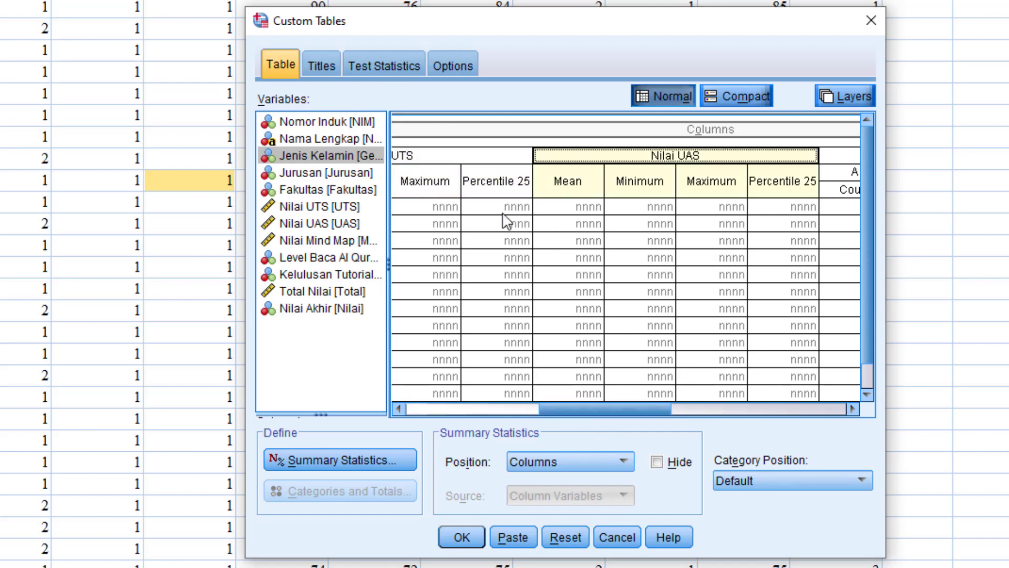
click(363, 463)
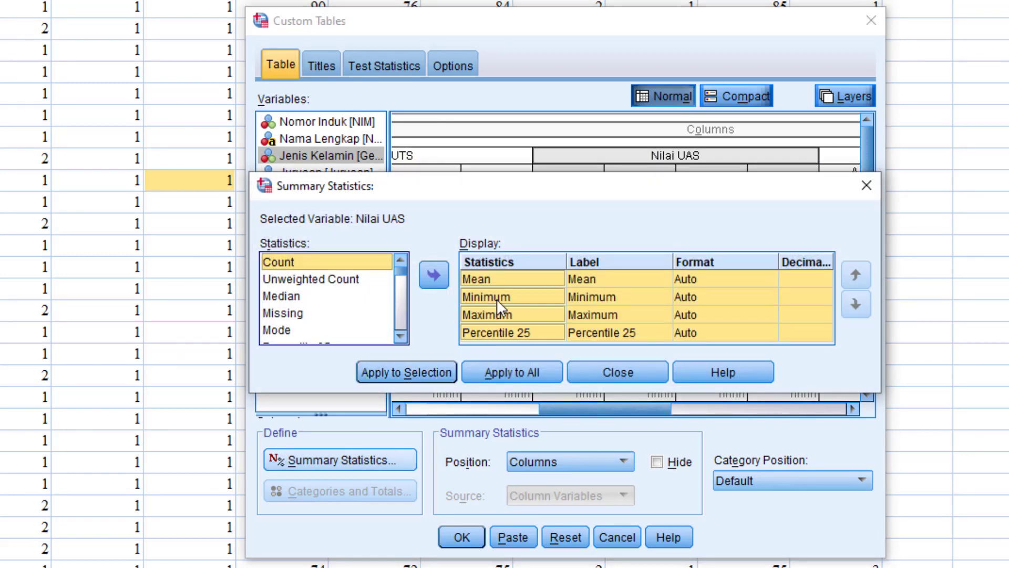
click(503, 284)
click(497, 302)
click(497, 314)
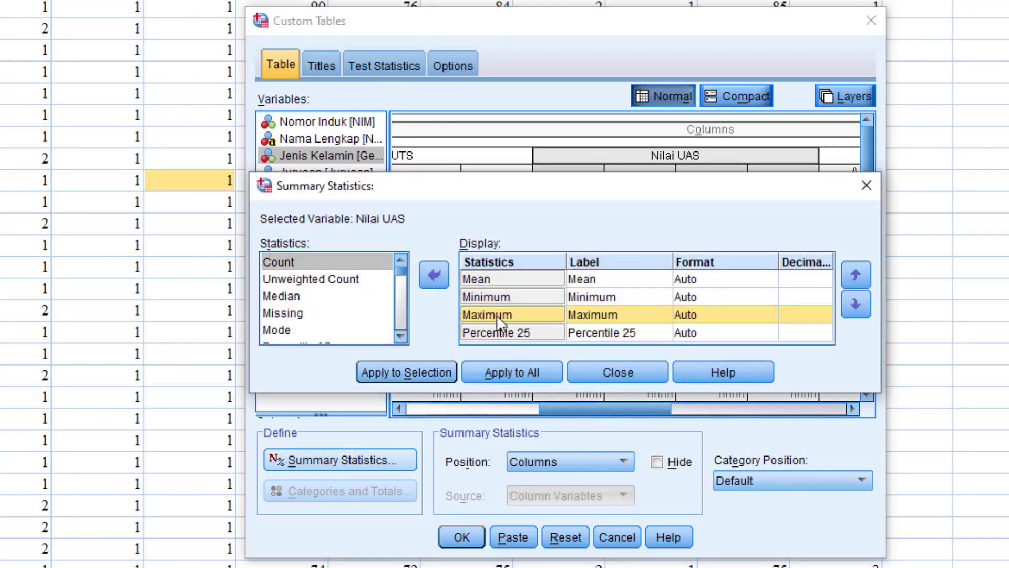
click(494, 331)
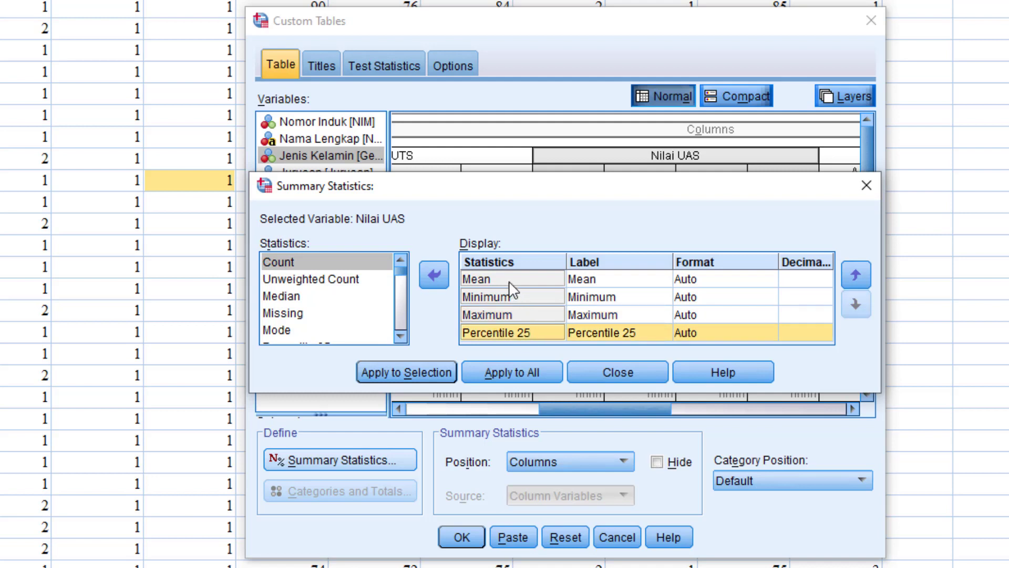
click(509, 279)
click(496, 297)
click(496, 314)
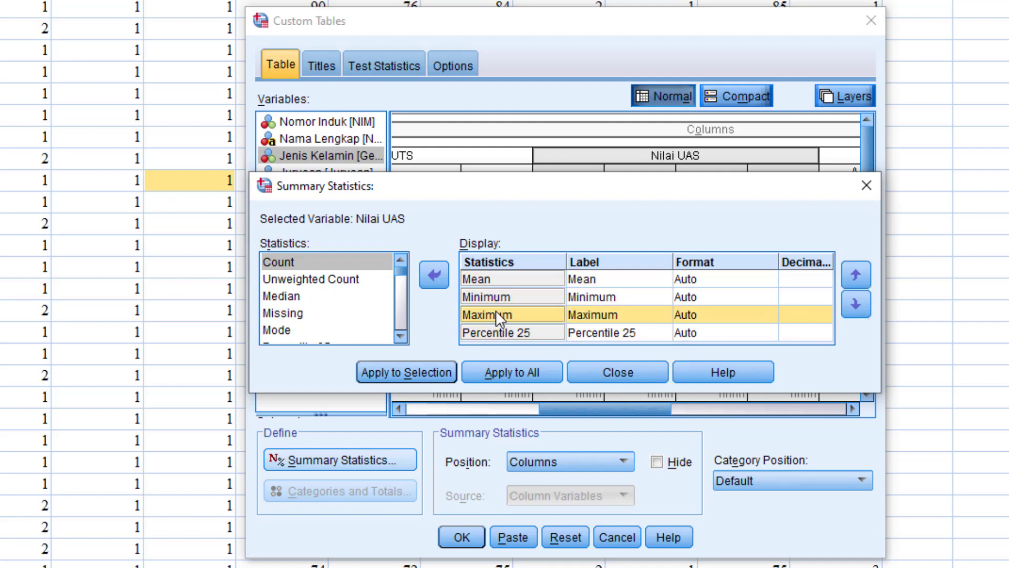
click(490, 332)
click(487, 314)
click(497, 279)
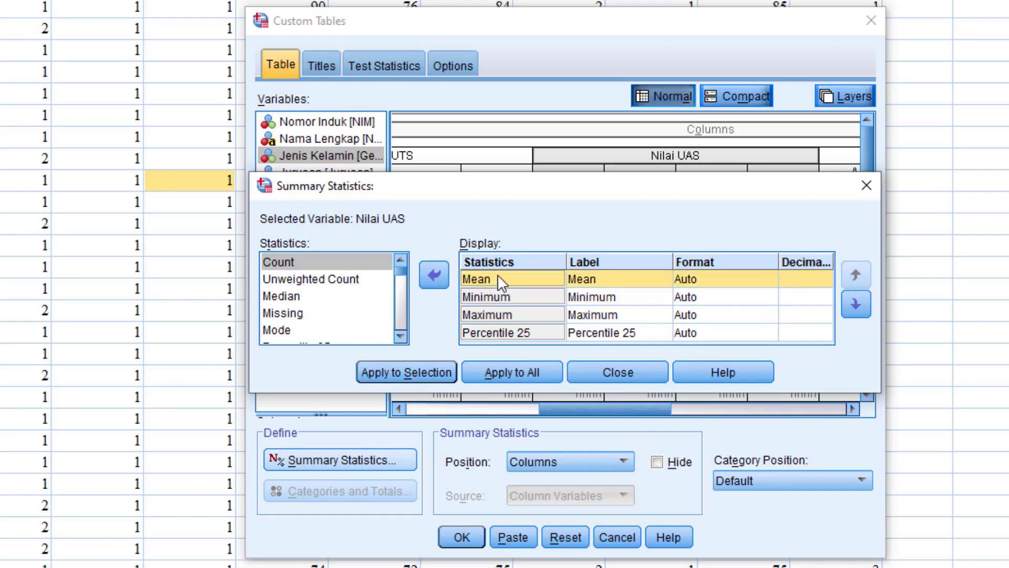
click(417, 373)
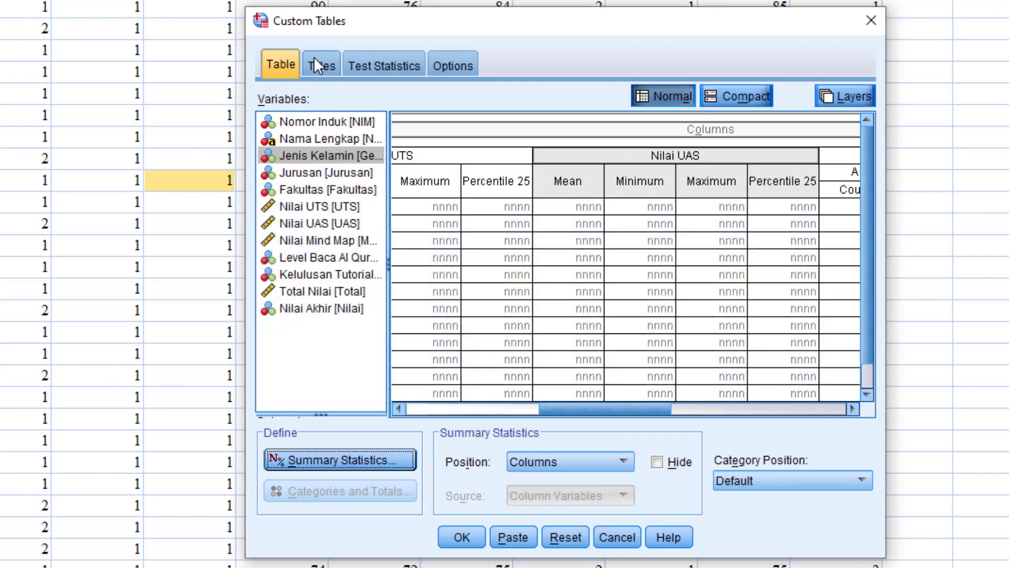
Step: Enter the custom table title "Komposisi Nilai UTS, UAS, dan Nilai Akhir Mahasiwa"
click(315, 64)
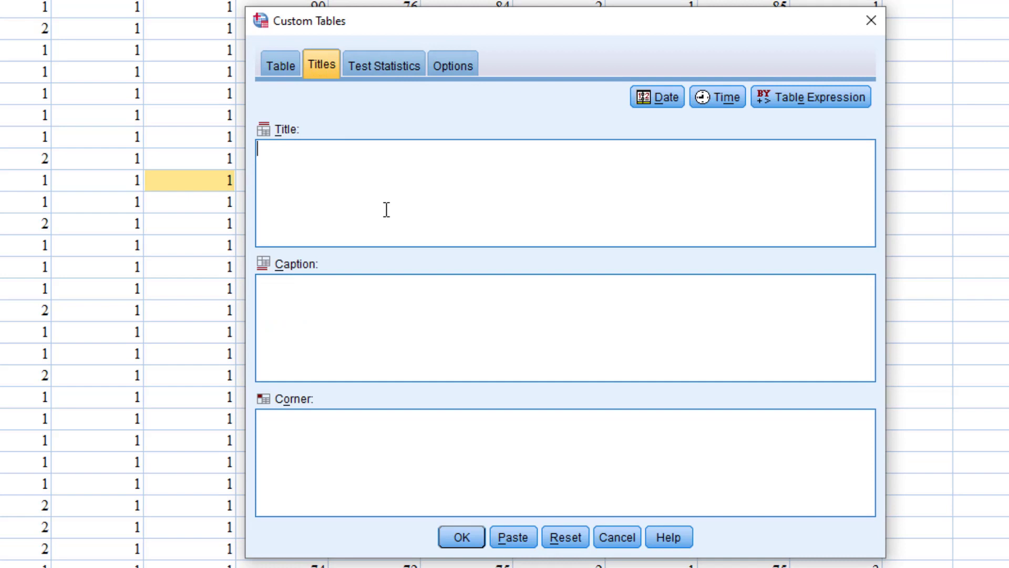
text(Komp[osis)
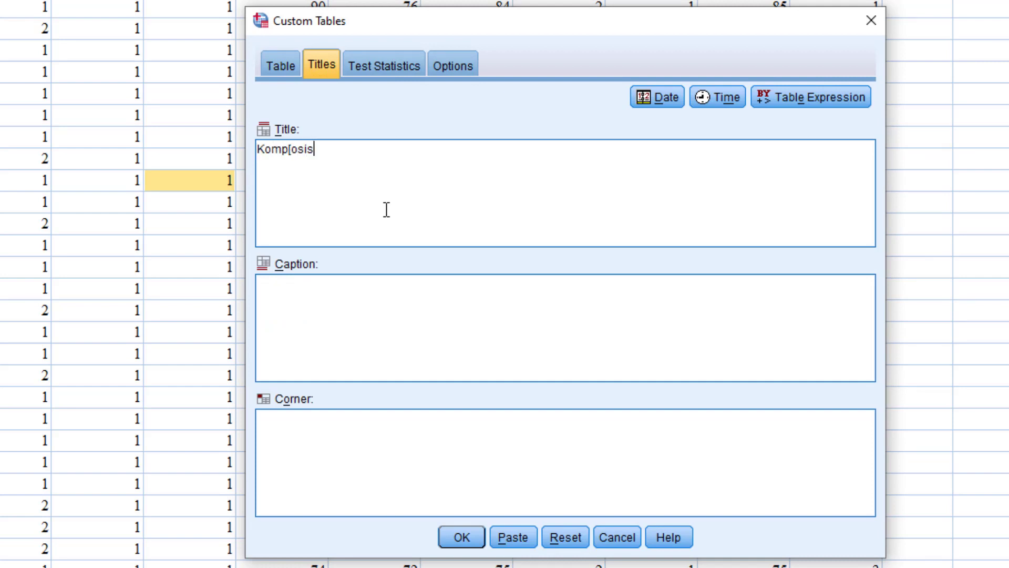
key(BackSpace)
key(BackSpace)
key(BackSpace)
key(BackSpace)
key(BackSpace)
text(osisi Nilai )
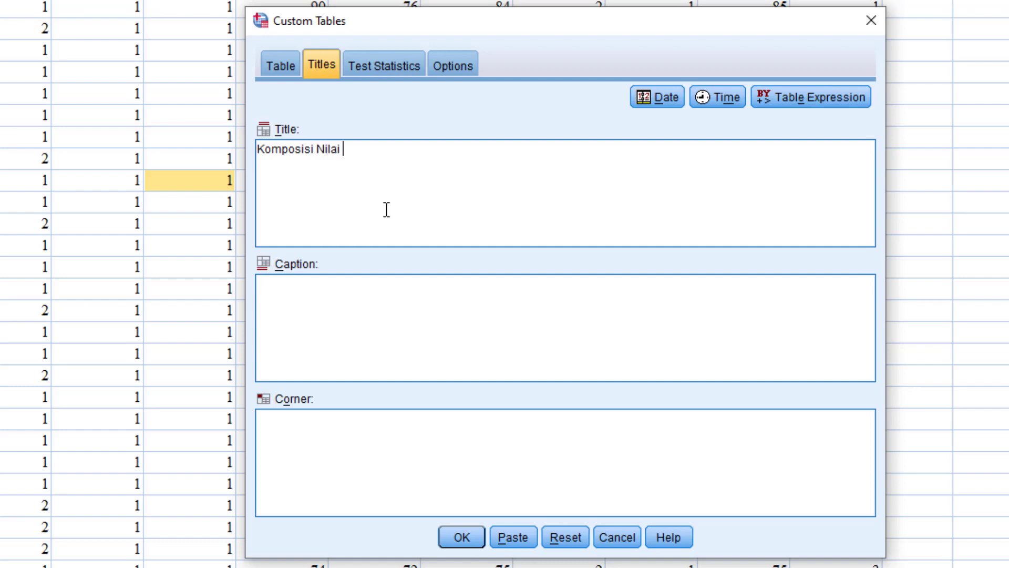
text(UTS, UAS, dan Nilai AKhia)
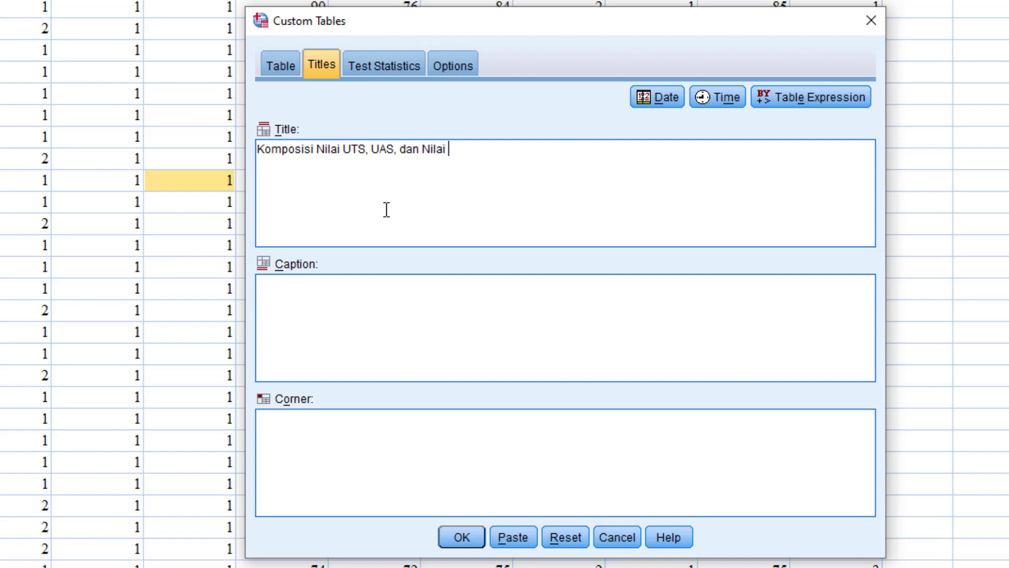
key(BackSpace)
key(BackSpace)
text(khir Mahasiwa)
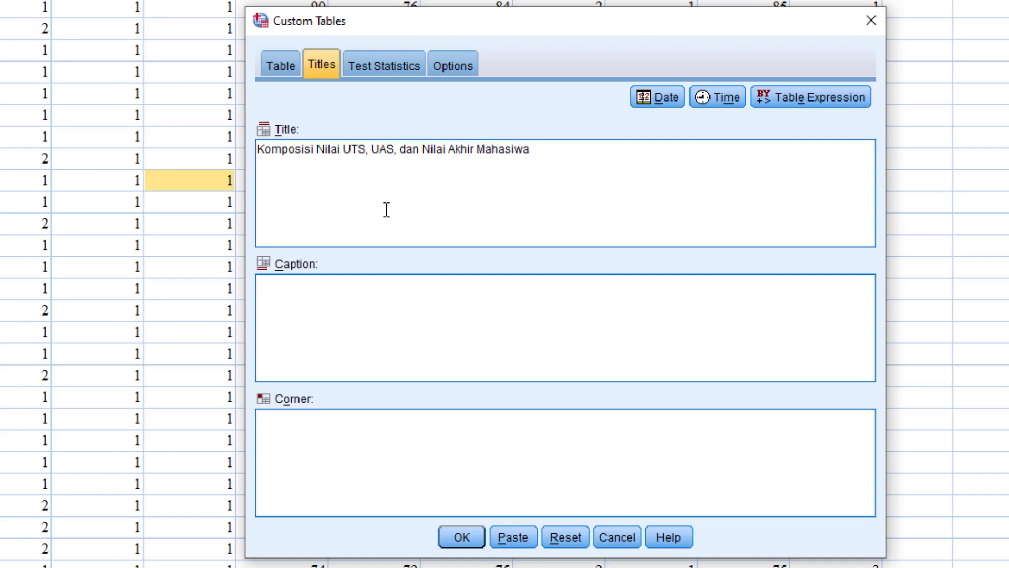
Step: Extend the table title so that it ends with "pada Mata Kuliah PAI" after "Mahasiwa"
text(Mata Kulia)
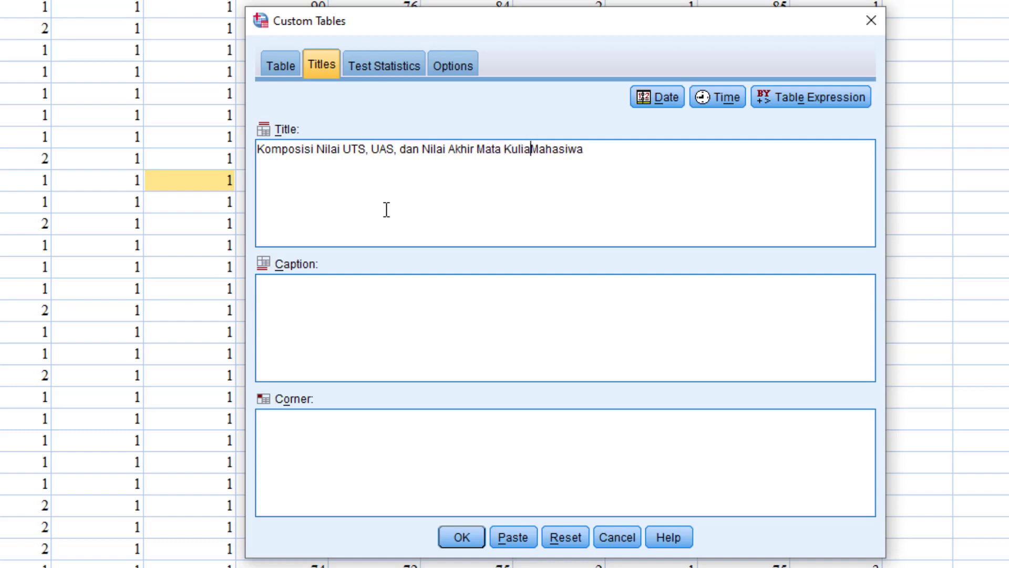
text(h PAI)
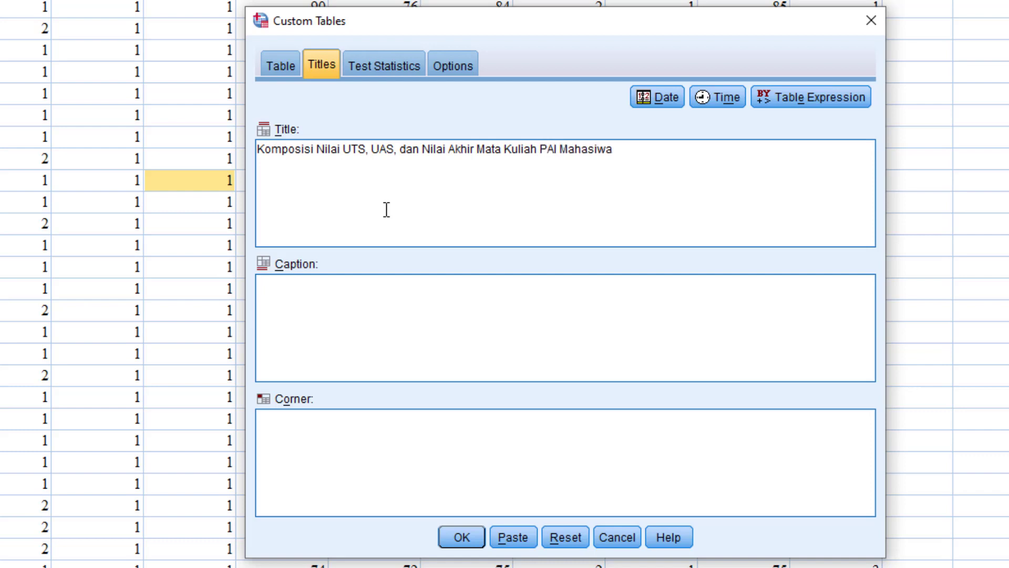
key(shift+End)
key(ctrl+c)
key(Delete)
key(ctrl+v)
text(pada)
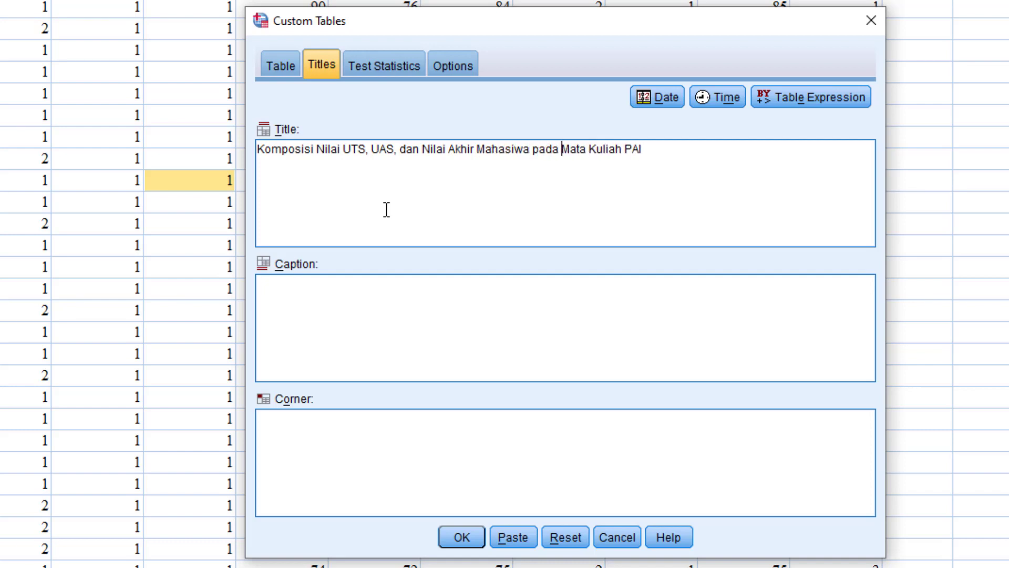
Step: Set the table caption to "Koordinatoriat MKU PAI" and add the current date to it
click(379, 315)
text(Koordinatoriat MKU PAI)
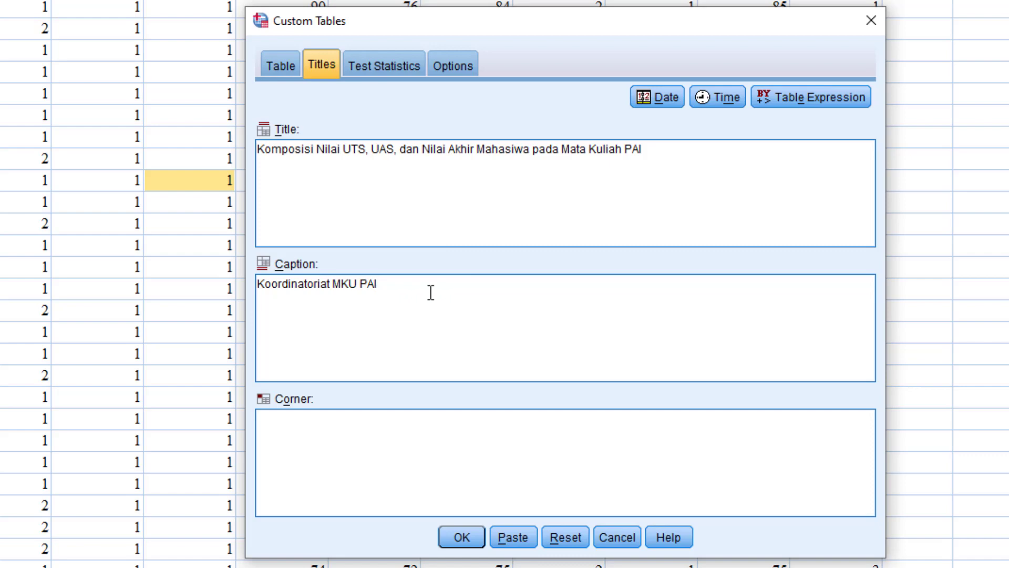
click(663, 96)
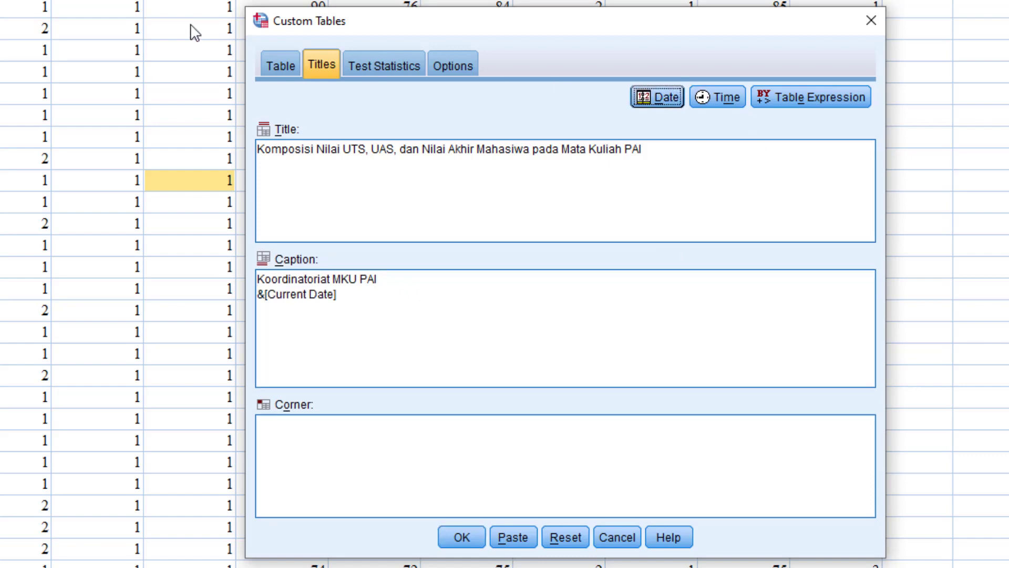
Step: Generate the custom grade table and switch to the Output4 viewer to see it
click(272, 61)
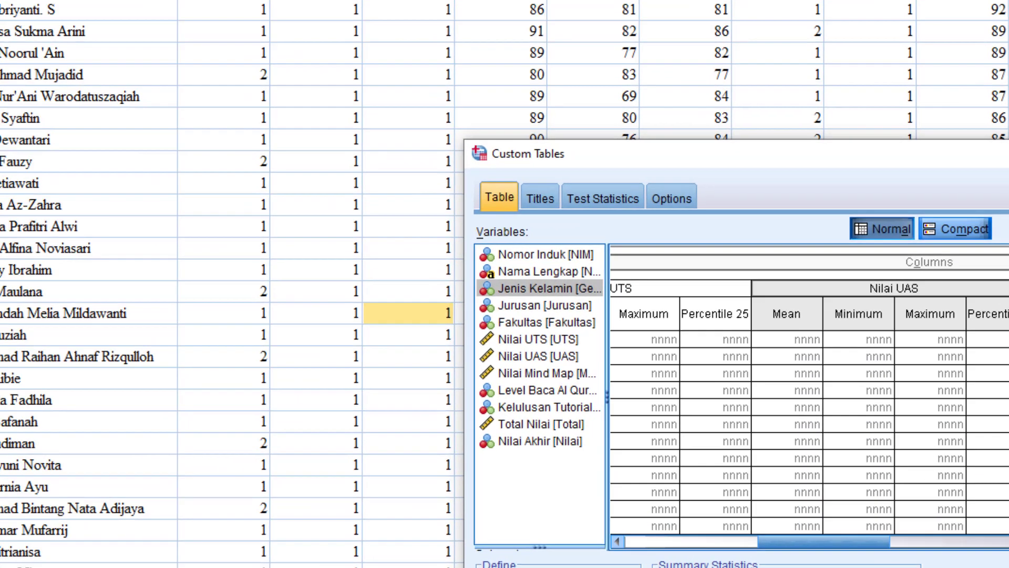
click(469, 539)
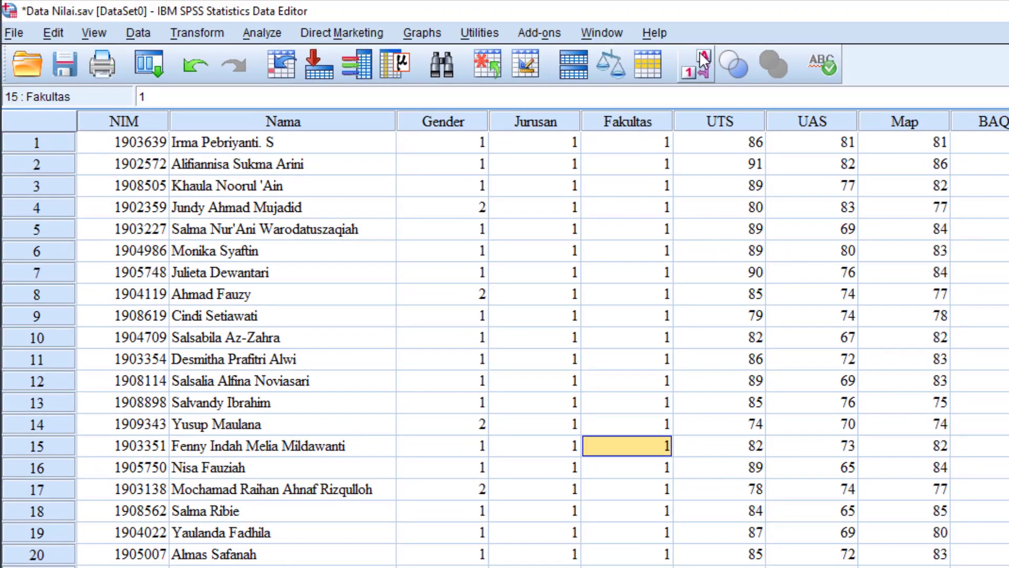
click(602, 32)
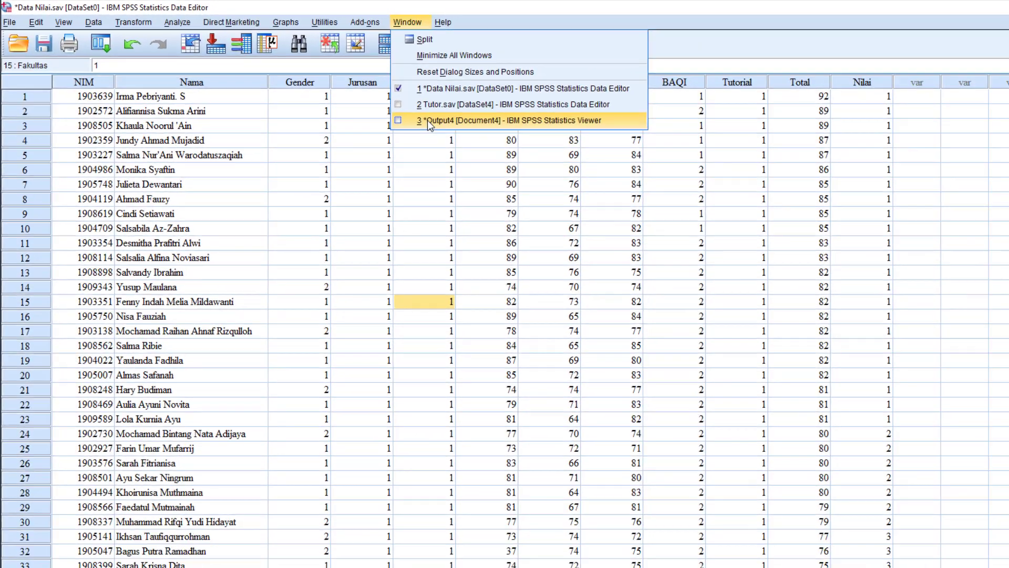
click(427, 120)
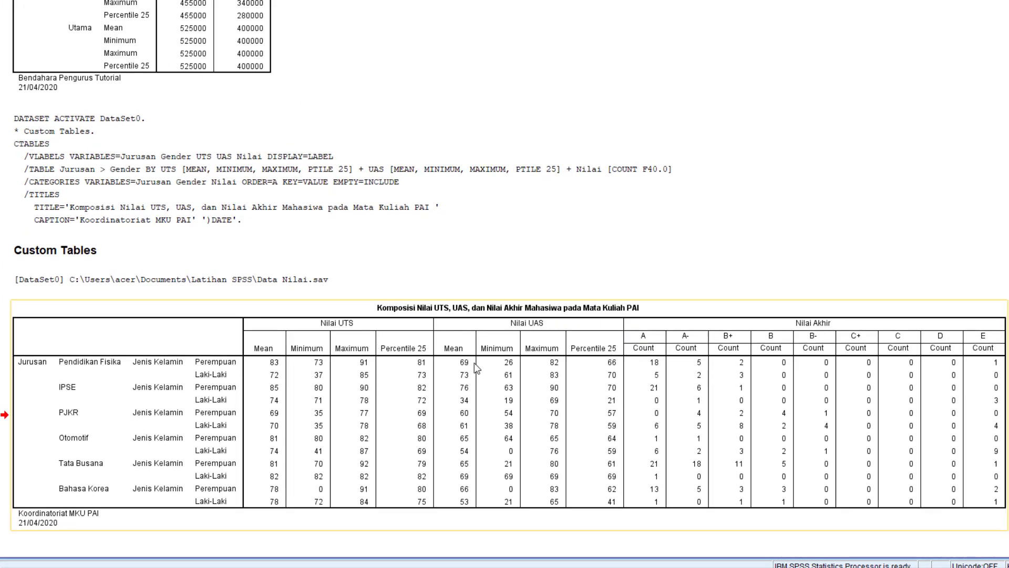
Step: Open the grade table for pivot editing, transpose its rows and columns, and close the editor
right_click(472, 363)
double_click(451, 370)
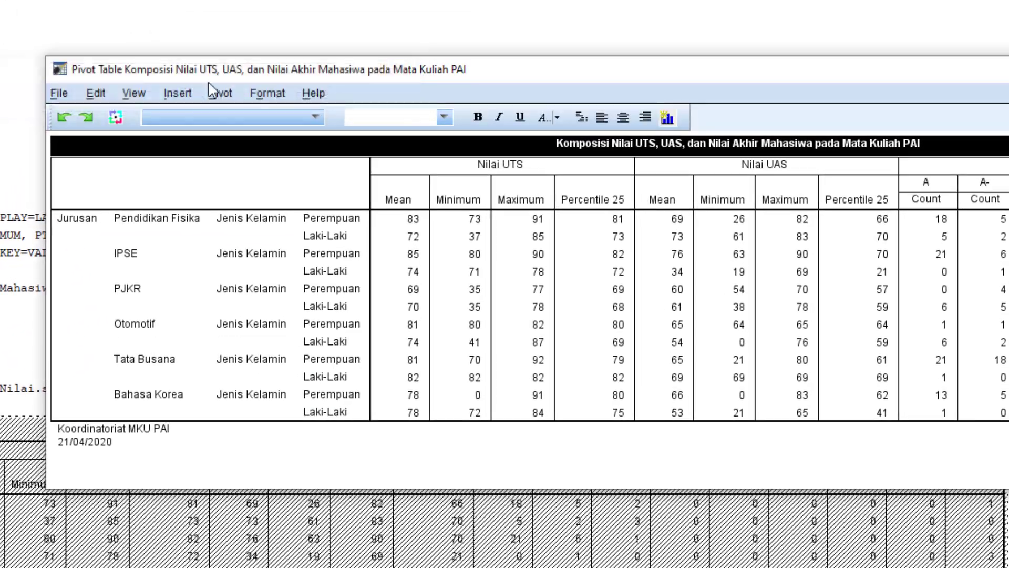
click(221, 95)
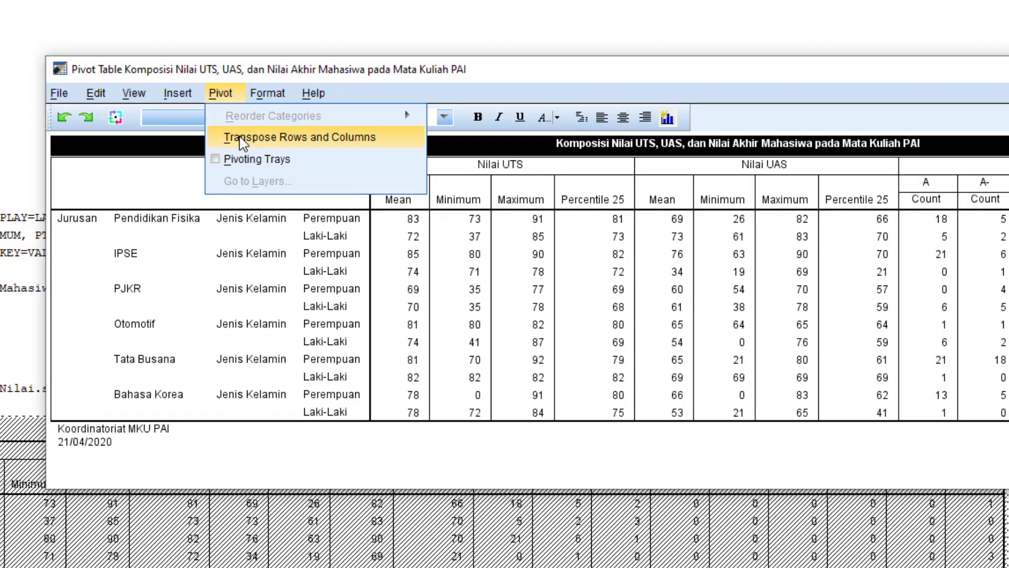
click(242, 141)
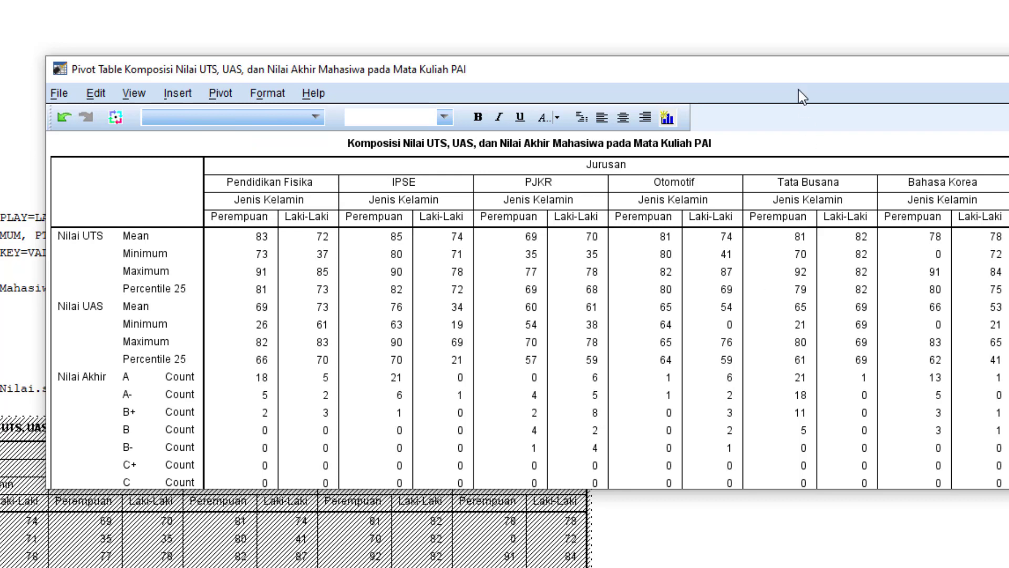
drag(800, 83, 356, 39)
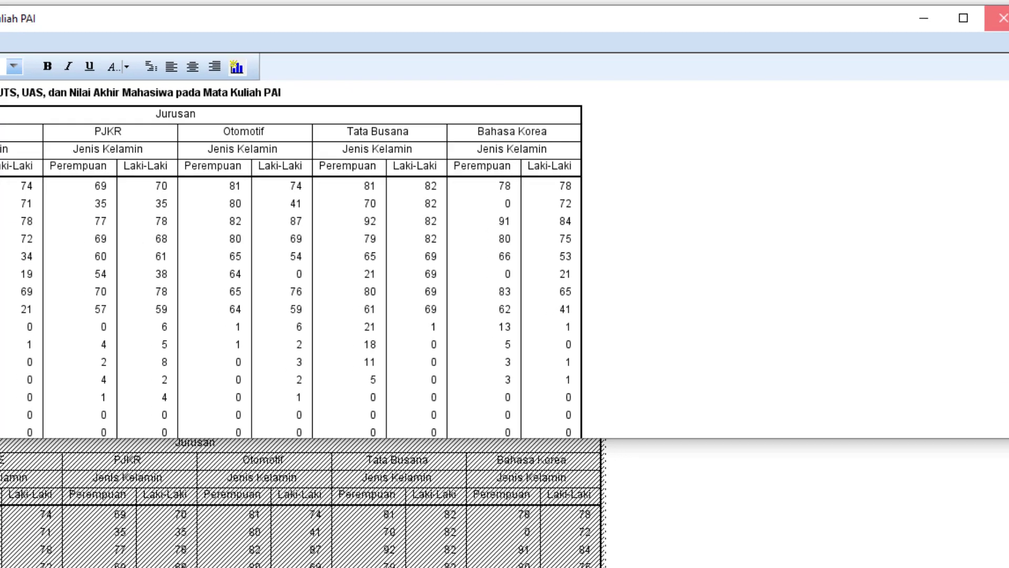
click(1000, 32)
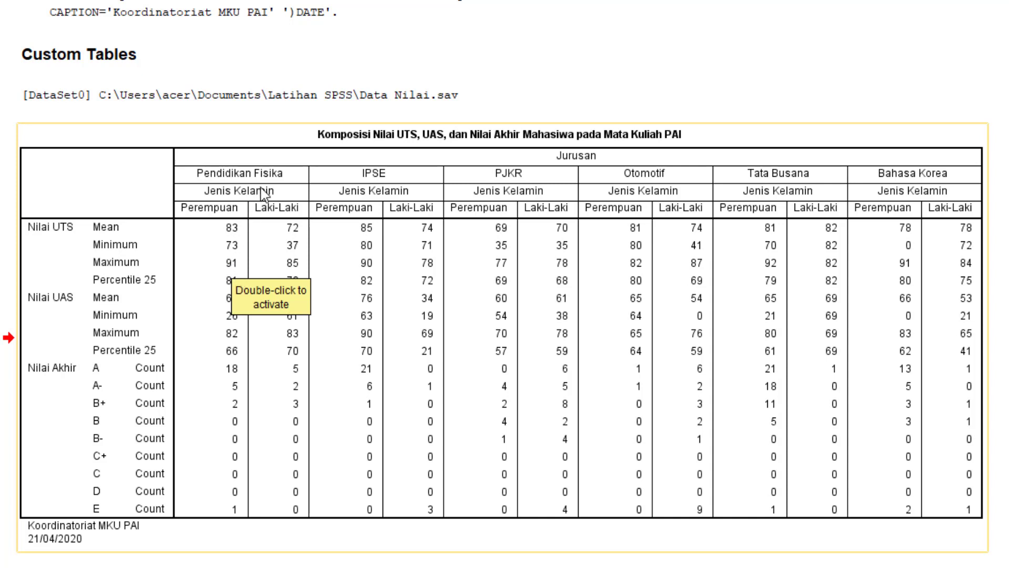
Step: Copy the transposed grade table from the output viewer
click(507, 149)
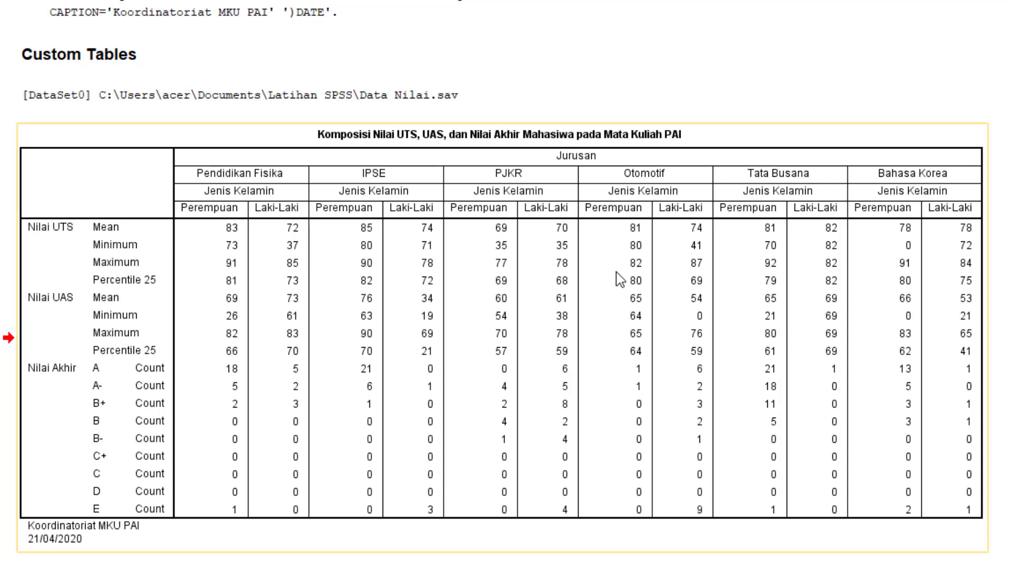
right_click(528, 297)
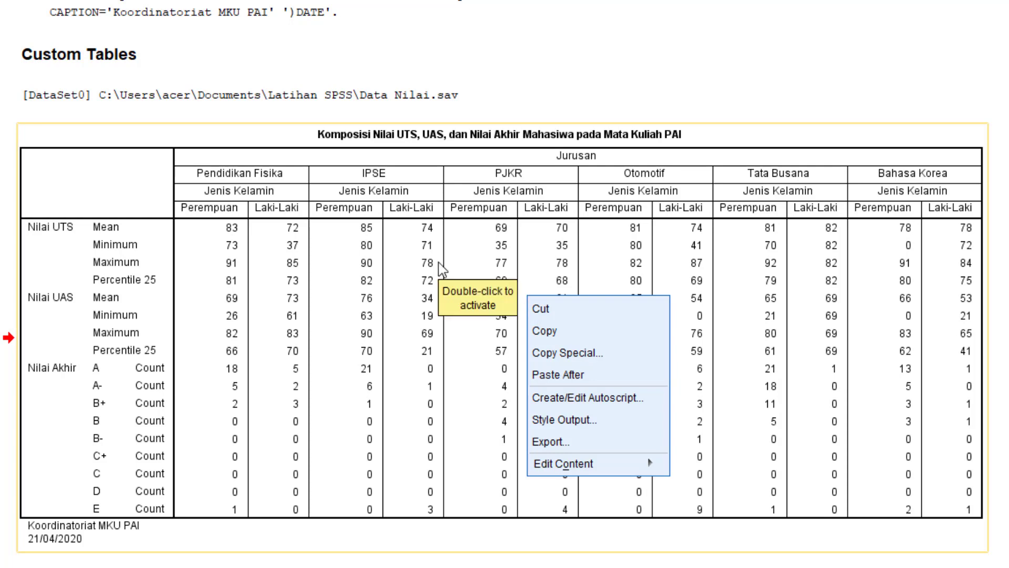
click(543, 331)
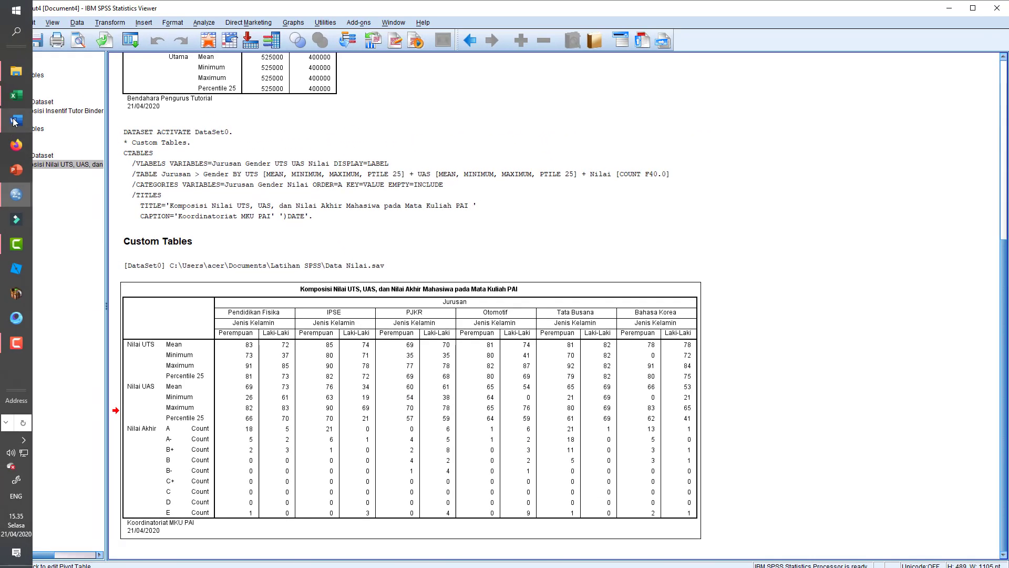
Step: Switch to Word, insert a Next Page section break below the incentive table, and set the new section to Landscape
click(15, 120)
scroll(475, 513, down, 3)
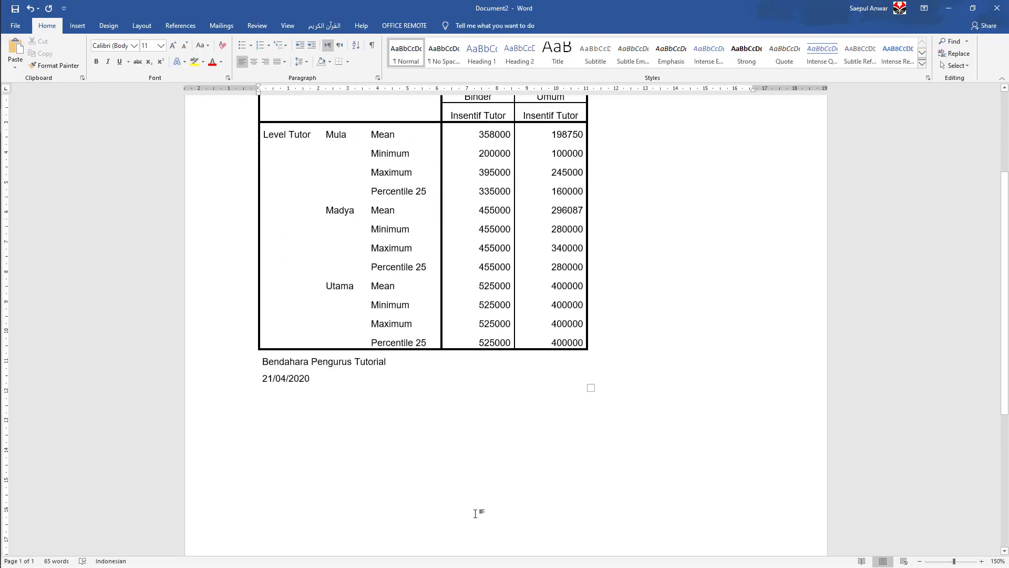
scroll(475, 513, down, 3)
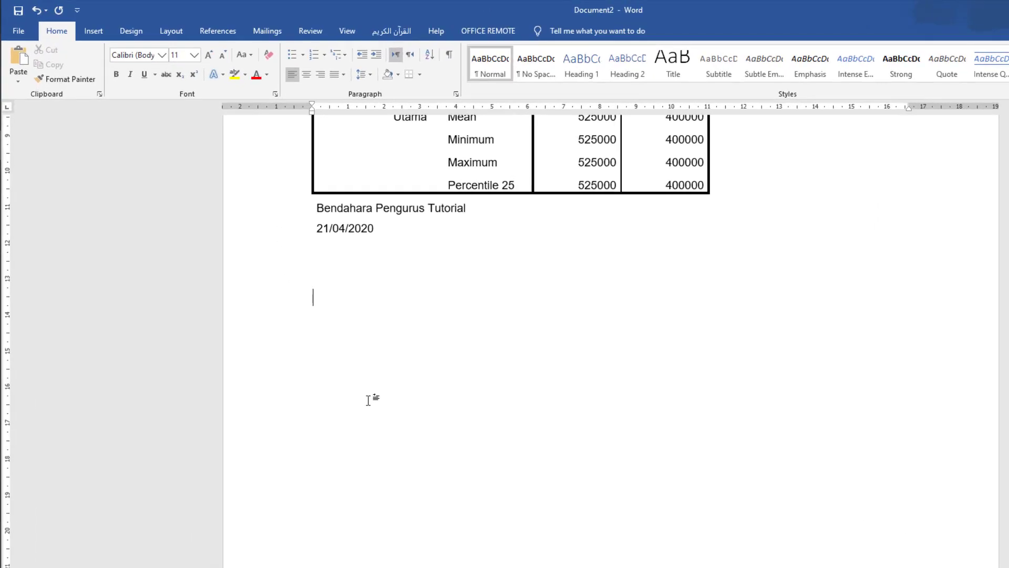
click(315, 61)
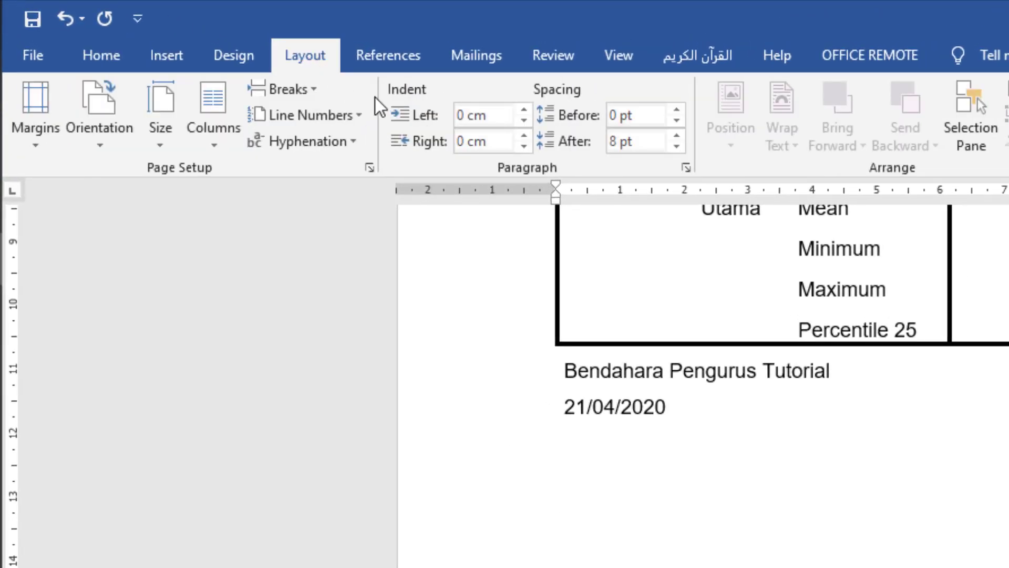
click(303, 91)
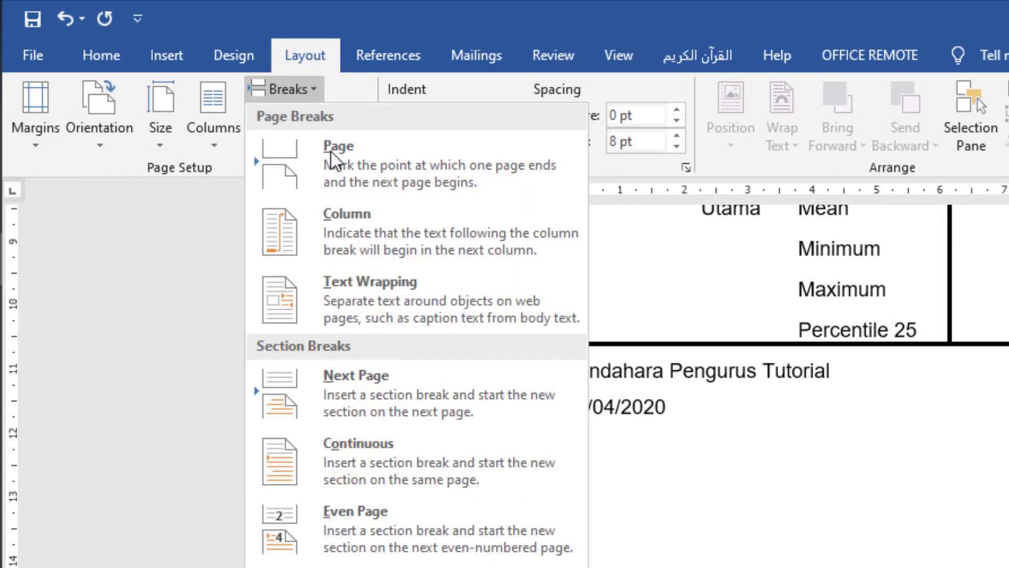
click(367, 395)
click(109, 111)
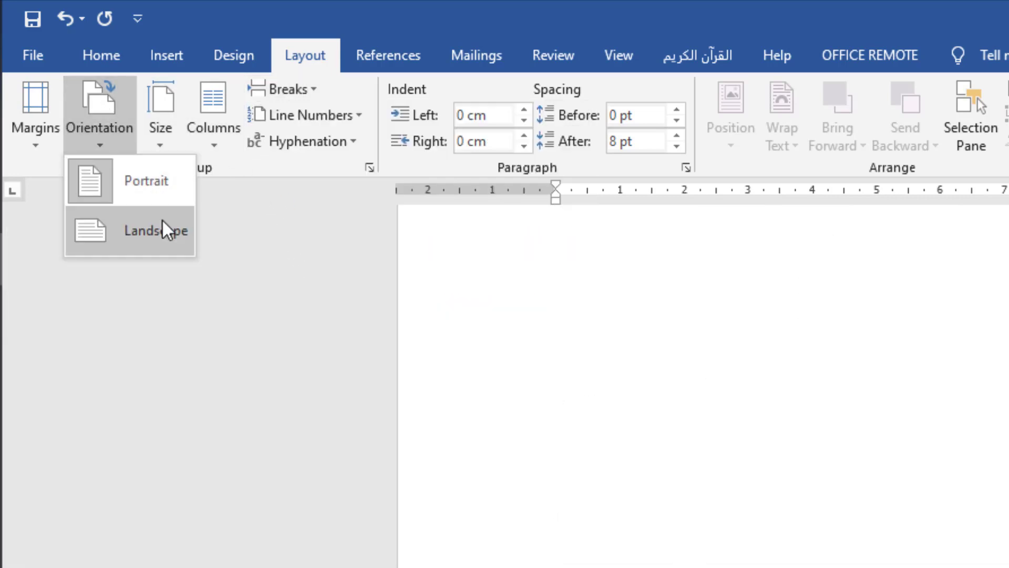
click(162, 220)
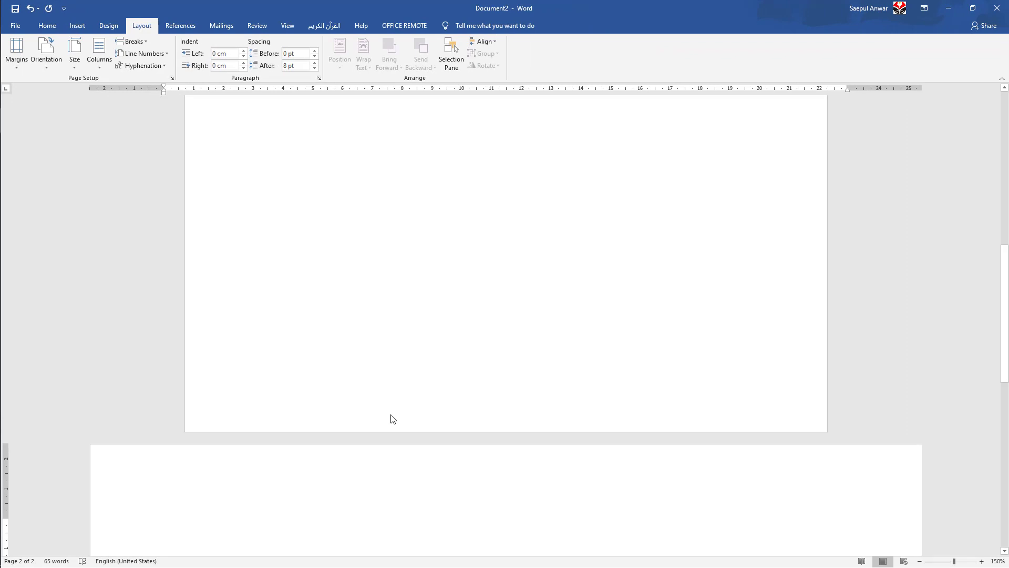
Step: Paste the grade table onto the landscape page and check that its full width fits
key(ctrl+v)
scroll(389, 419, down, 10)
scroll(389, 419, up, 2)
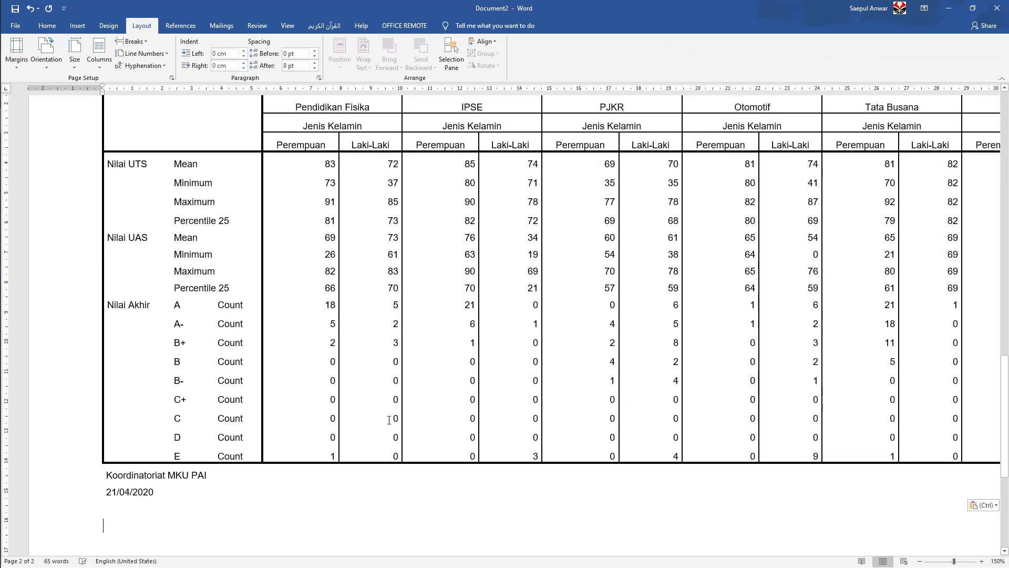
scroll(389, 419, down, 3)
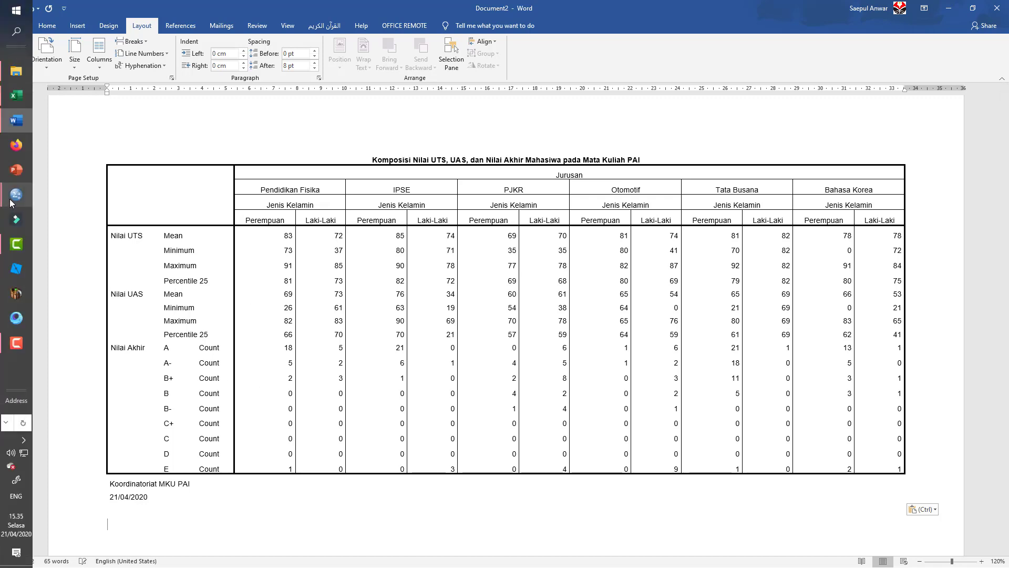
Step: Minimize the open SPSS data and output windows and the Word document to return to the desktop
click(11, 203)
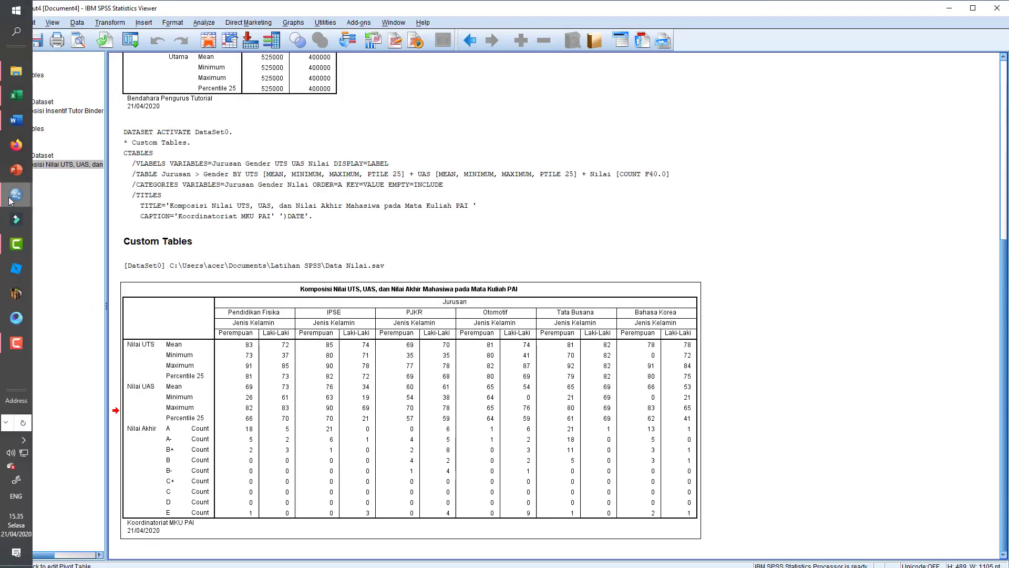
mouse_move(13, 204)
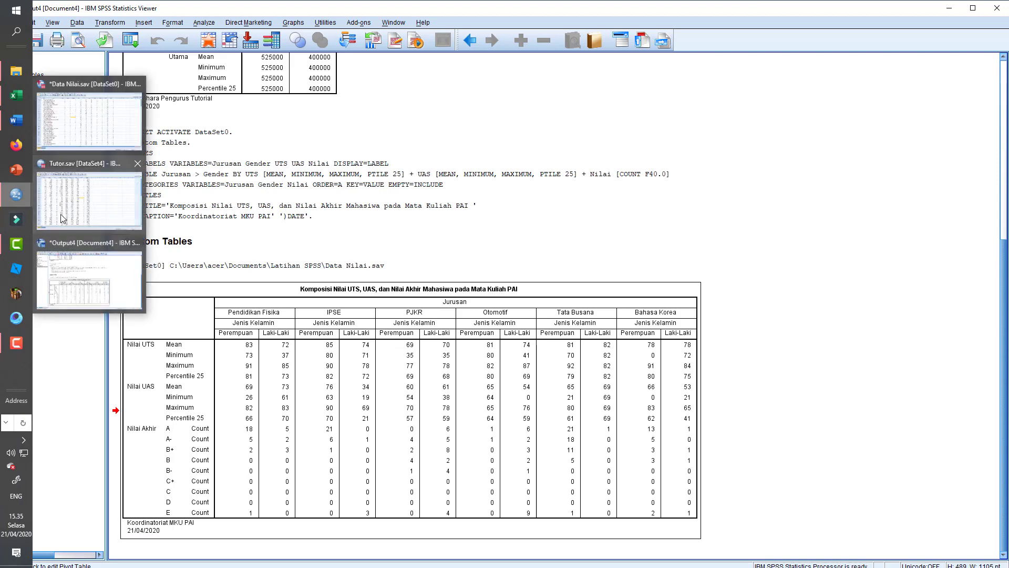
click(62, 218)
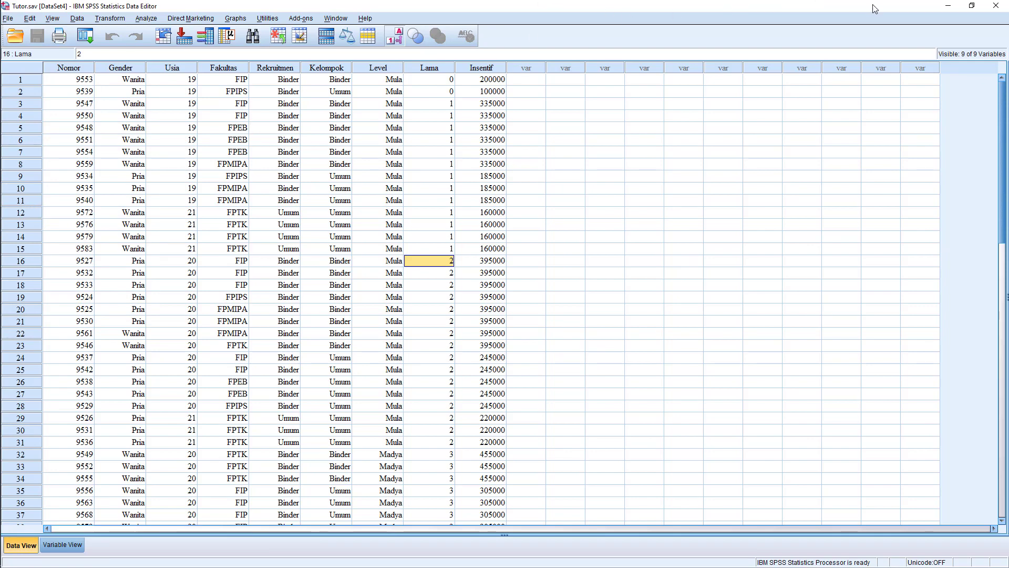
click(949, 6)
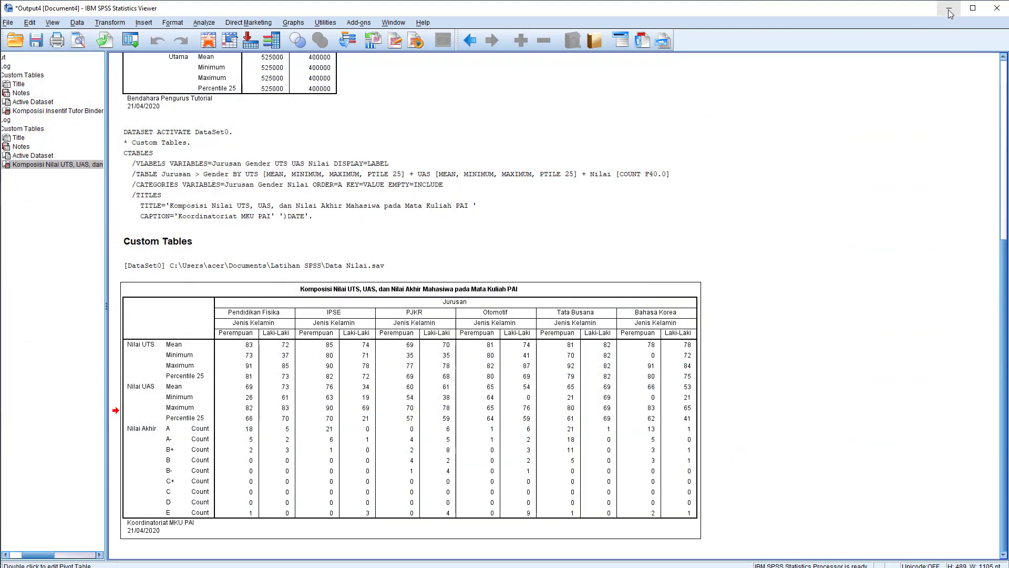
click(944, 10)
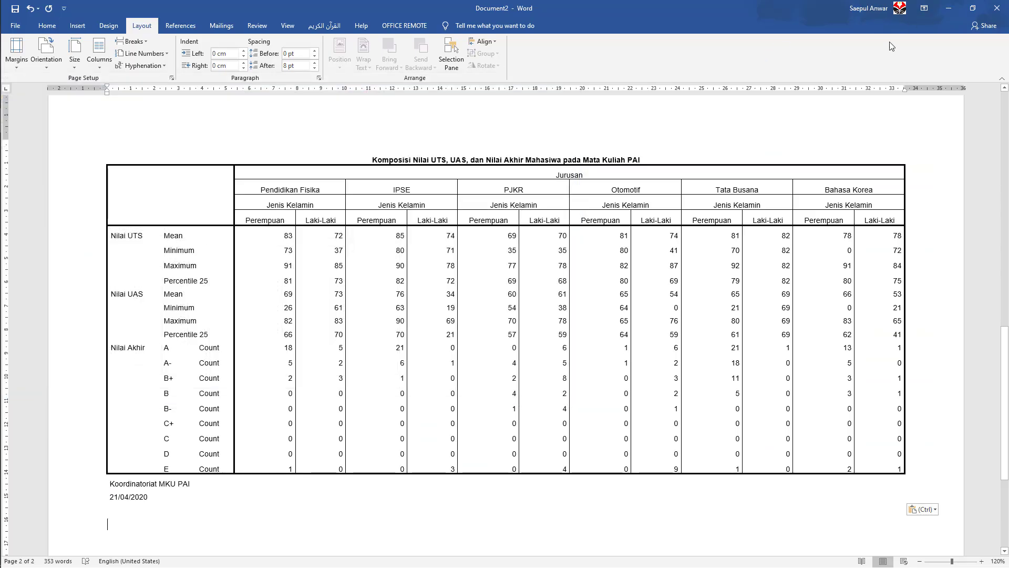
click(953, 11)
click(952, 12)
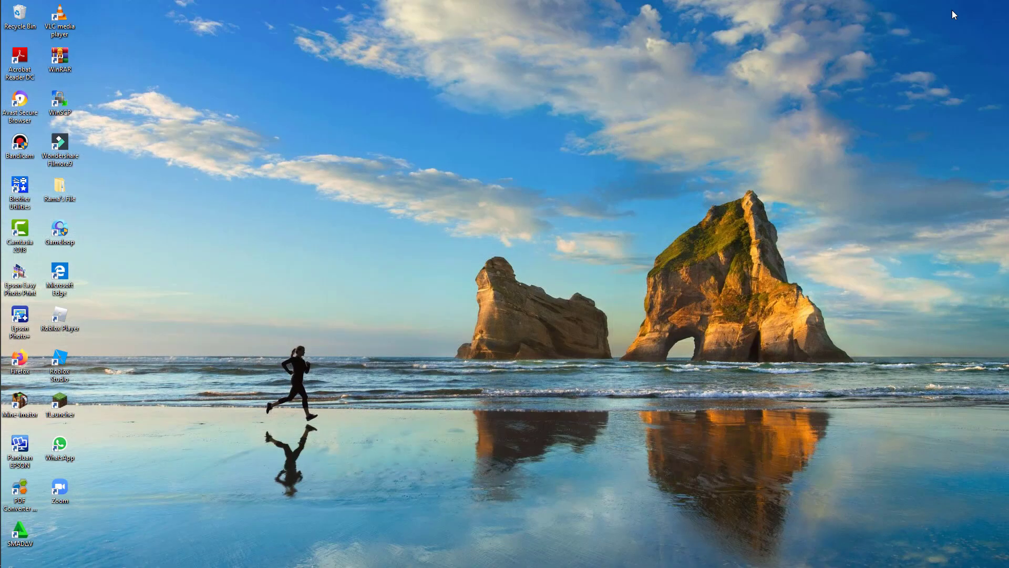